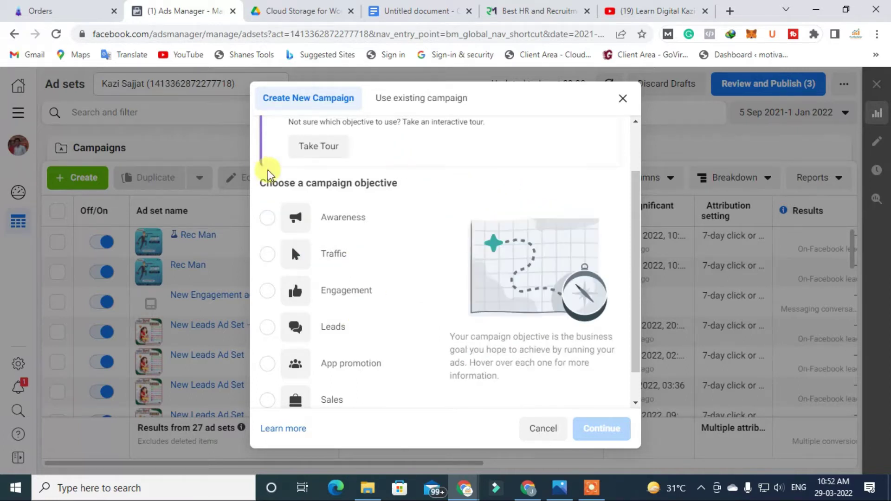
# Step: Examine the available campaign objectives and the simplified objectives notice in the new campaign dialog
pyautogui.moveTo(424, 183); pyautogui.dragTo(257, 185)
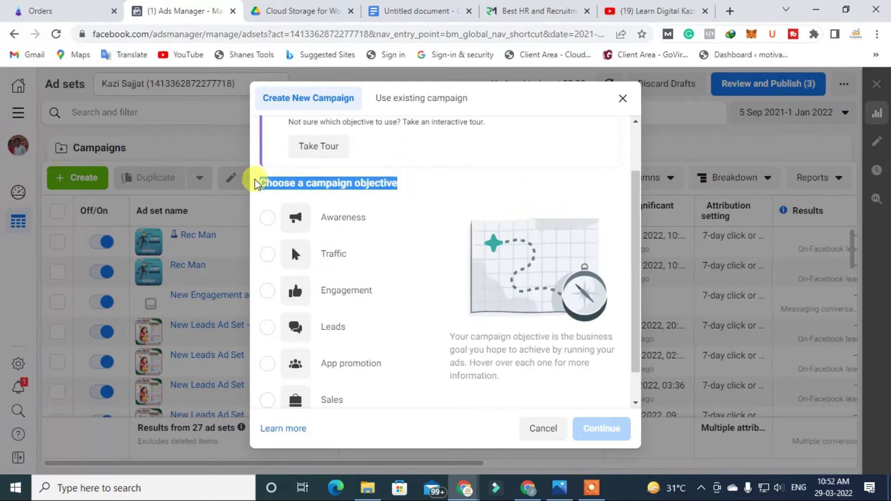
pyautogui.click(508, 184)
pyautogui.scroll(-1, 642, 284)
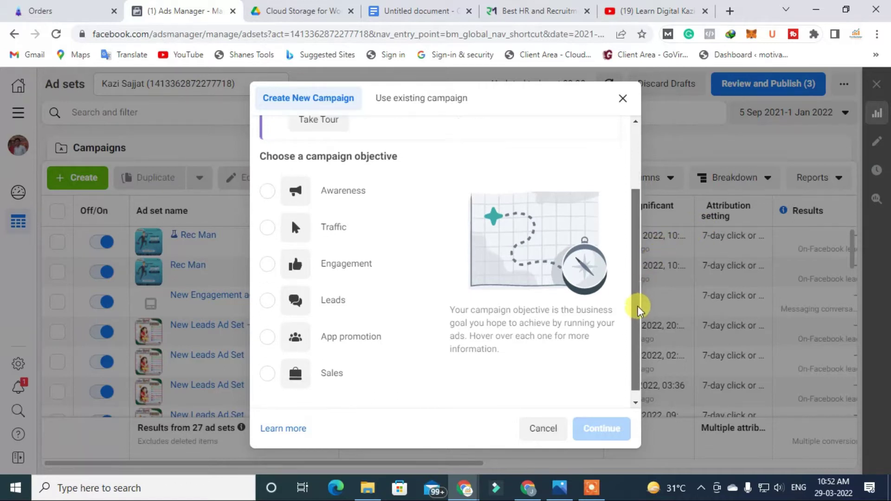
pyautogui.scroll(1, 640, 318)
pyautogui.scroll(2, 647, 253)
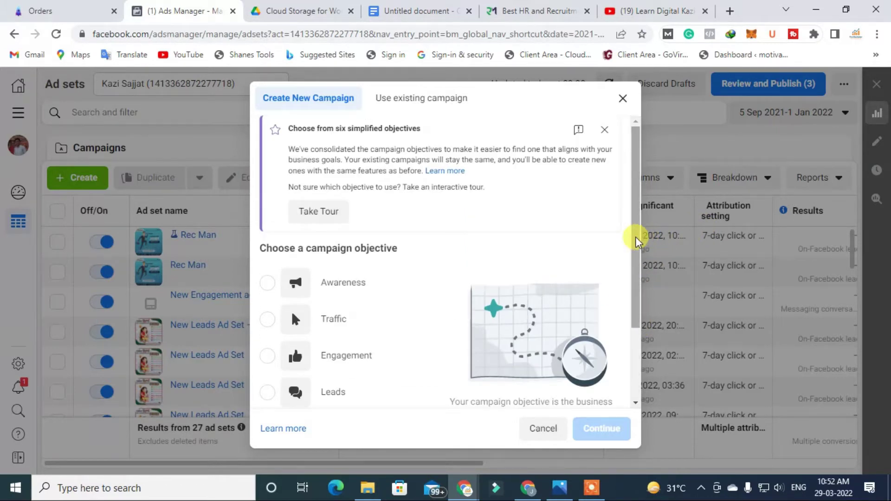
pyautogui.moveTo(633, 240); pyautogui.dragTo(646, 305)
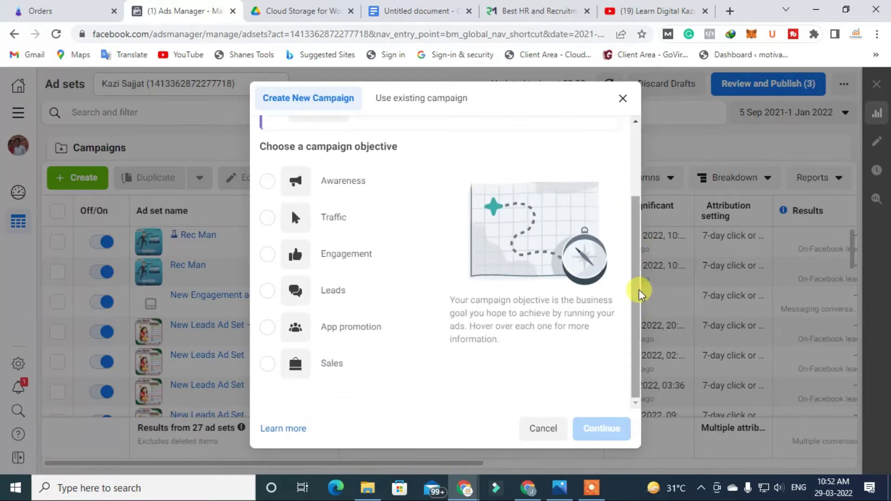
pyautogui.scroll(1, 641, 268)
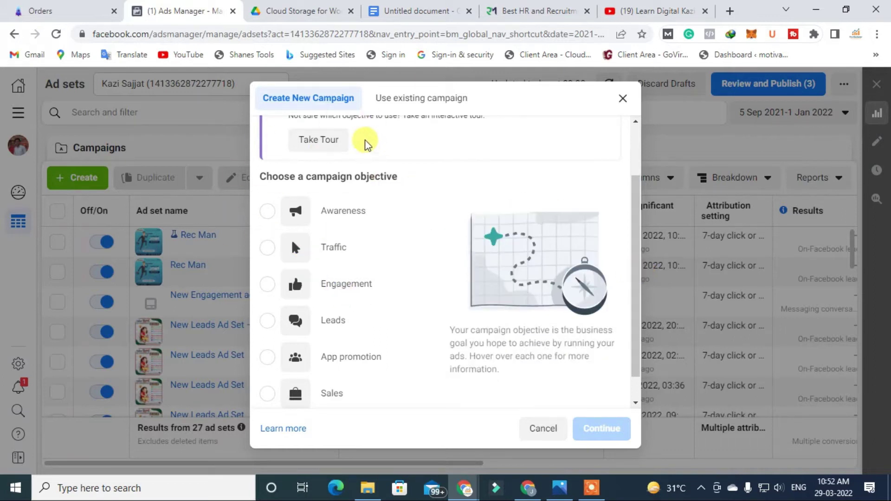
pyautogui.moveTo(632, 243)
pyautogui.mouseDown()
pyautogui.moveTo(635, 216)
pyautogui.moveTo(632, 250)
pyautogui.mouseUp()
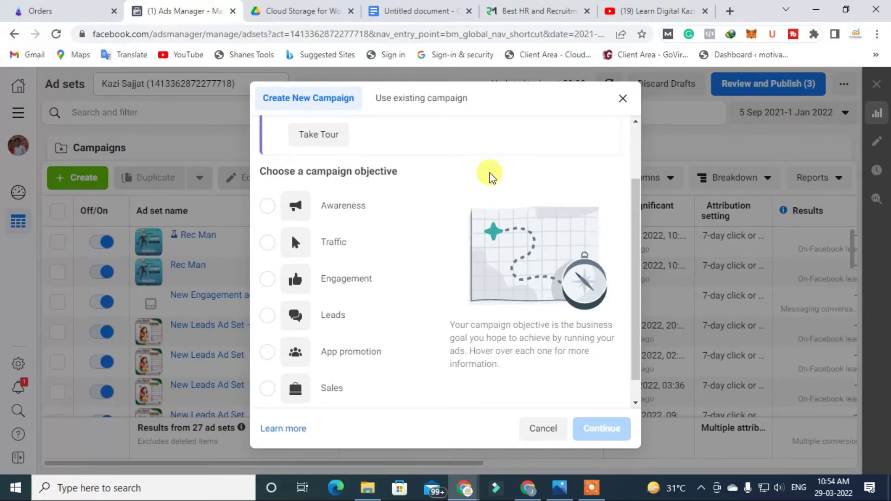
# Step: Choose Leads as the new campaign's objective and continue to the campaign setup
pyautogui.moveTo(359, 209)
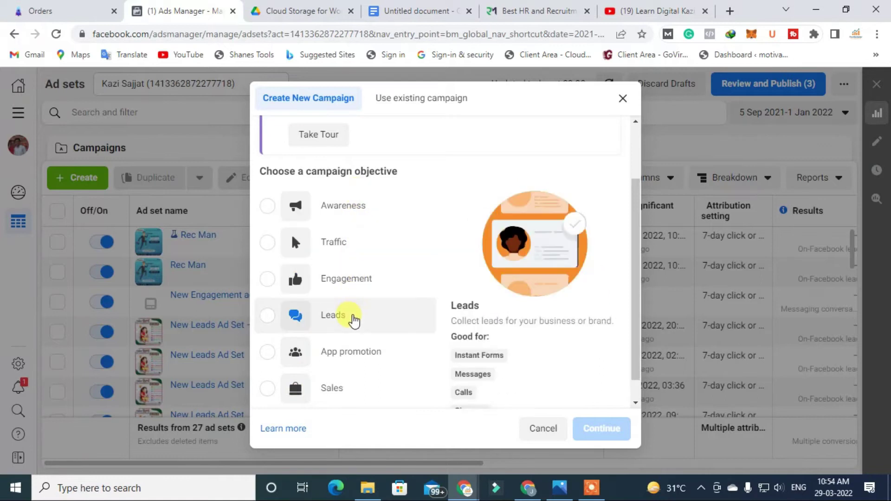
pyautogui.scroll(-1, 340, 319)
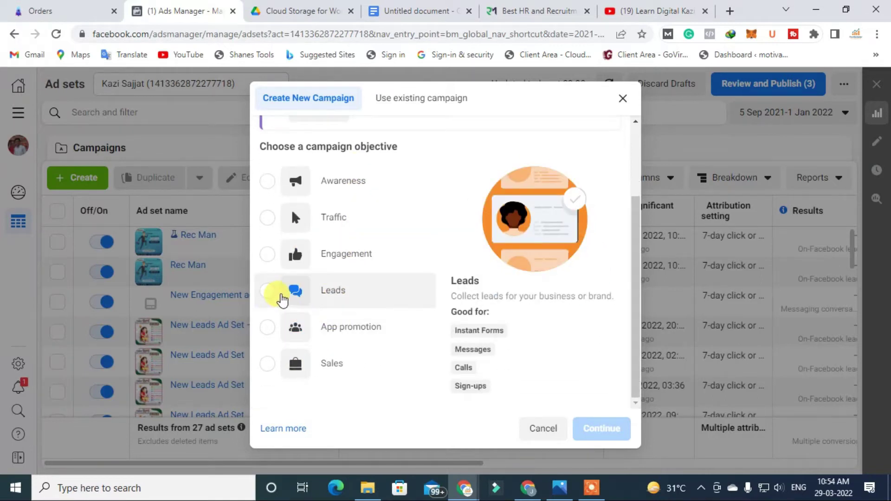
pyautogui.click(270, 291)
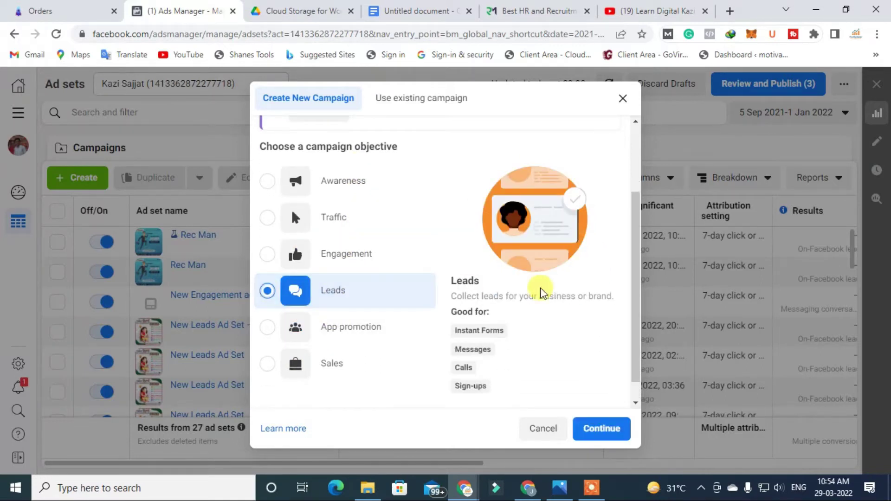
pyautogui.click(601, 434)
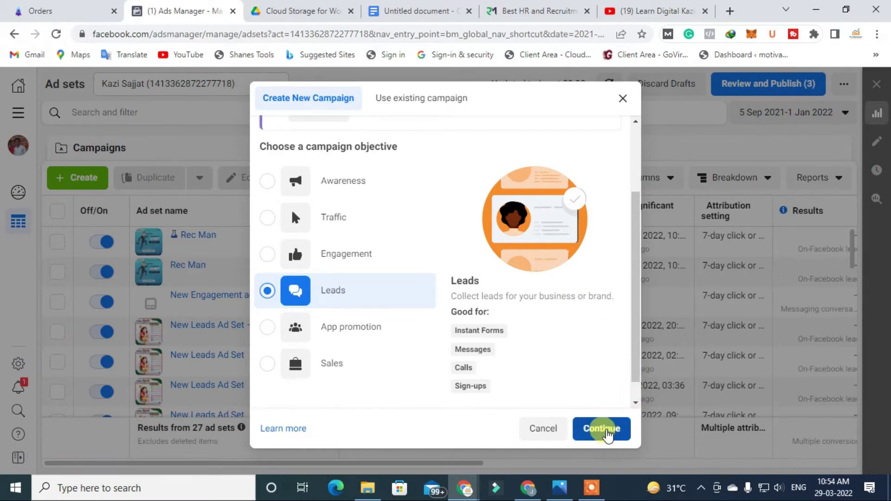
pyautogui.click(609, 434)
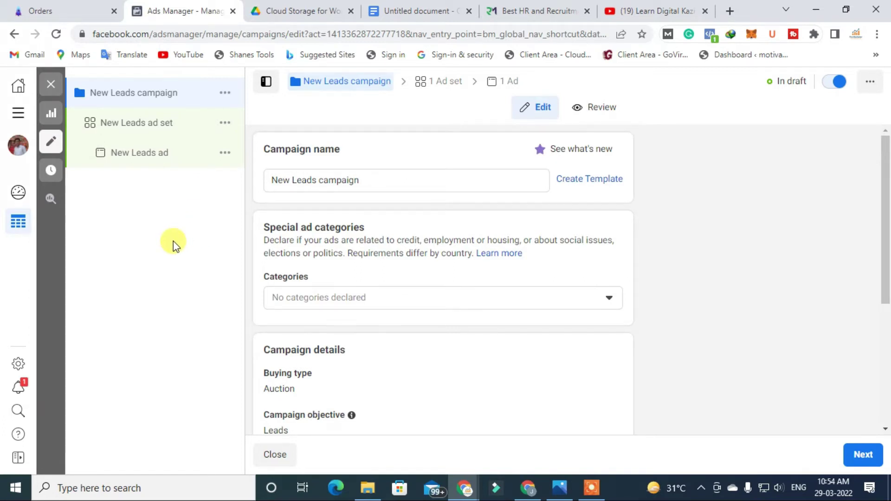
# Step: Switch to the open YouTube channel page and browse its created playlists
pyautogui.click(652, 9)
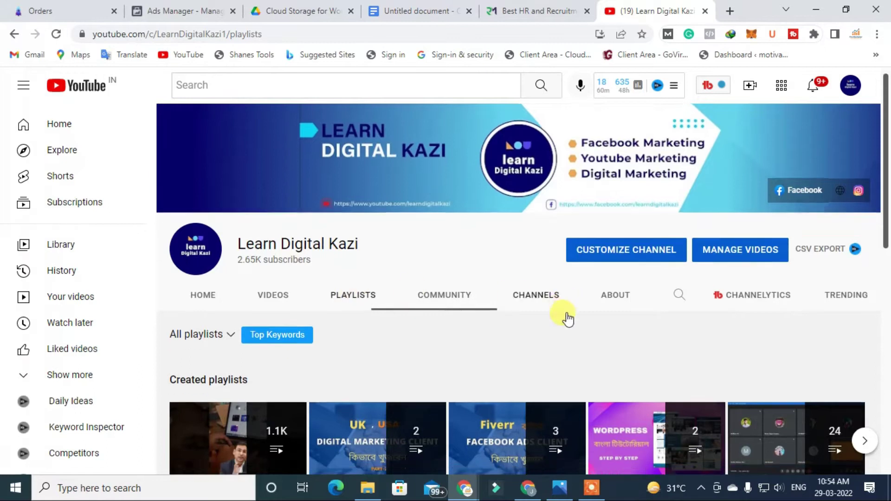
pyautogui.scroll(-3, 525, 342)
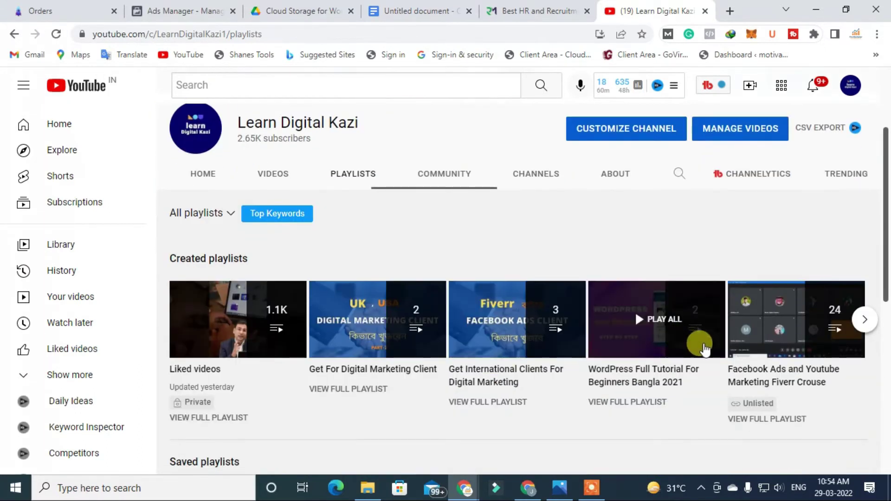
pyautogui.click(863, 322)
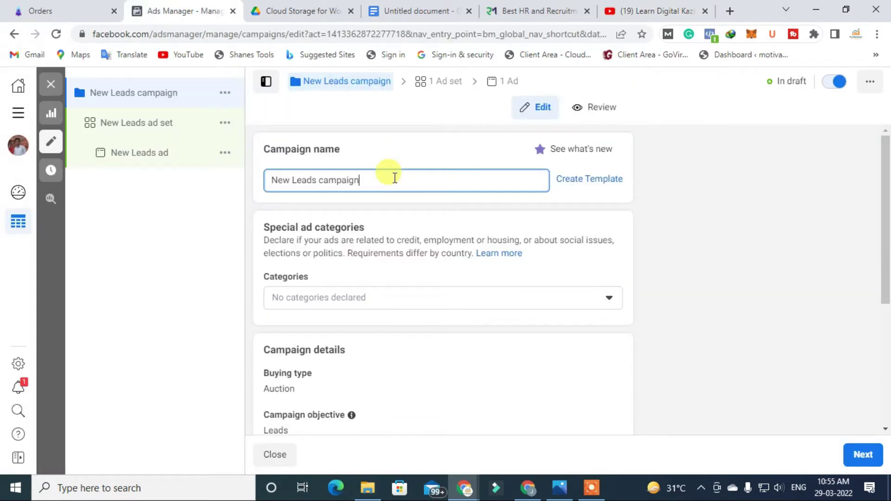
# Step: Replace the default campaign name with Rech Lead-3
pyautogui.press('BackSpace')
pyautogui.press('BackSpace')
pyautogui.press('BackSpace')
pyautogui.press('BackSpace')
pyautogui.press('BackSpace')
pyautogui.press('BackSpace')
pyautogui.press('BackSpace')
pyautogui.press('BackSpace')
pyautogui.press('BackSpace')
pyautogui.press('BackSpace')
pyautogui.press('BackSpace')
pyautogui.press('BackSpace')
pyautogui.press('BackSpace')
pyautogui.press('BackSpace')
pyautogui.press('BackSpace')
pyautogui.press('BackSpace')
pyautogui.press('BackSpace')
pyautogui.press('BackSpace')
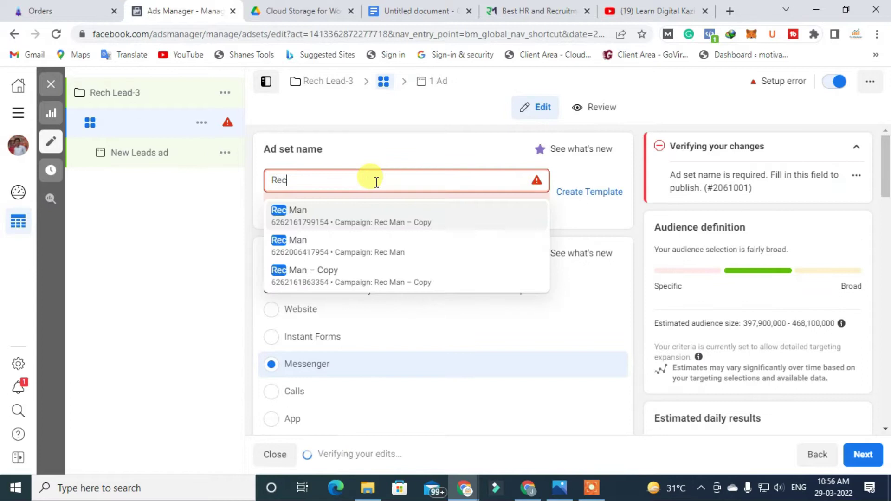
# Step: Name the ad set "Rech - lead"
pyautogui.write('h - lead')
pyautogui.scroll(-3, 325, 190)
pyautogui.scroll(3, 328, 218)
# Step: Set the ad set's conversion location to Instant Forms
pyautogui.moveTo(322, 228); pyautogui.dragTo(265, 228)
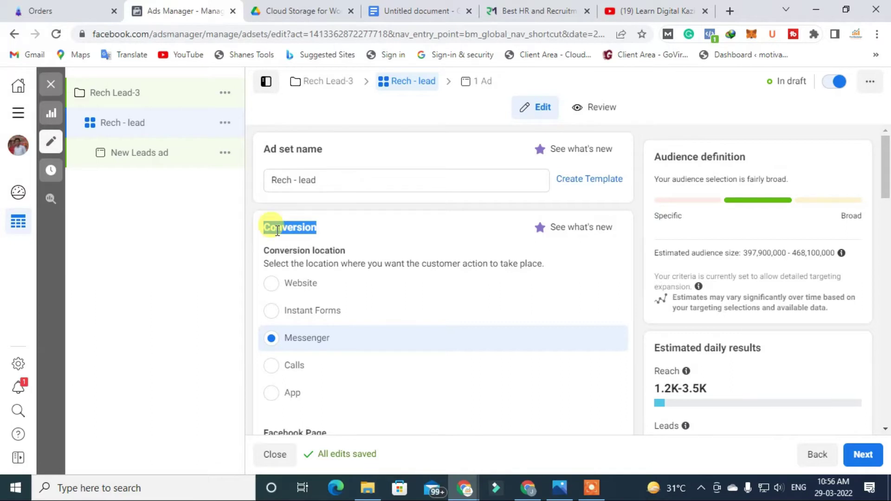
pyautogui.click(297, 319)
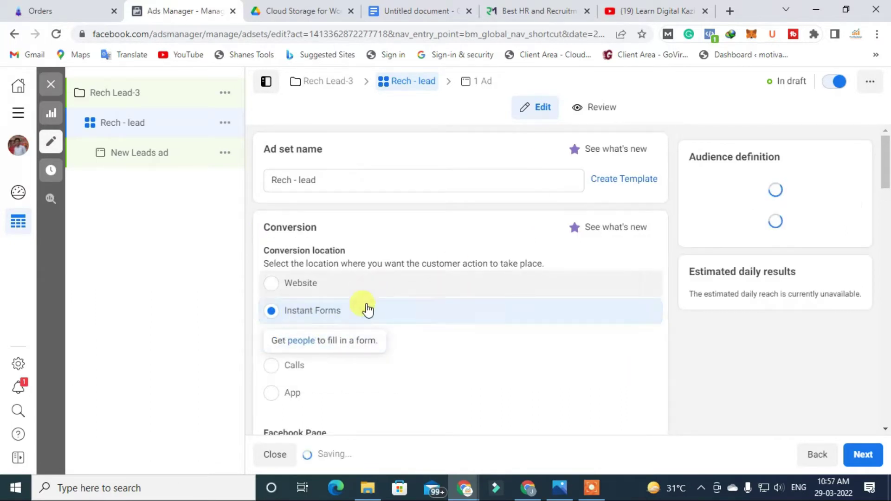
pyautogui.moveTo(348, 312); pyautogui.dragTo(291, 319)
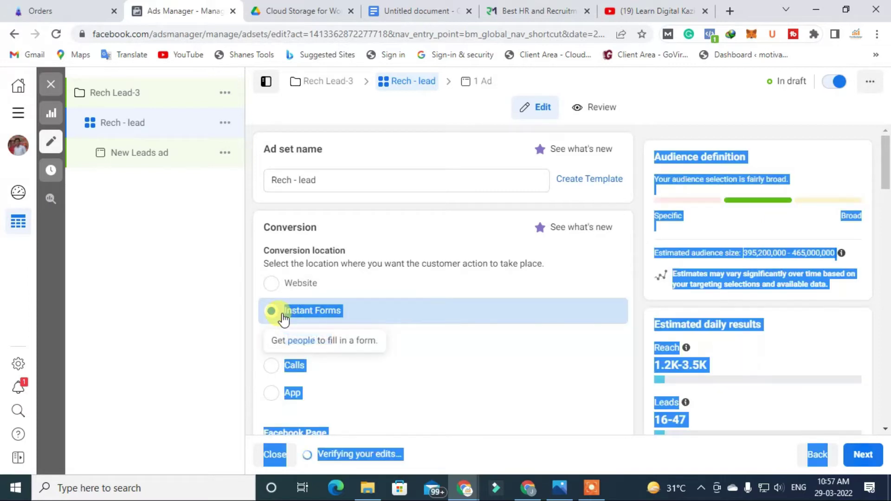
pyautogui.click(175, 303)
# Step: Copy the Instant Forms label and search Google for "instant forms on facebook" in a new tab
pyautogui.moveTo(346, 316); pyautogui.dragTo(287, 315)
pyautogui.hotkey('ctrl', 'c')
pyautogui.hotkey('ctrl', 't')
pyautogui.click(429, 284)
pyautogui.hotkey('ctrl', 'v')
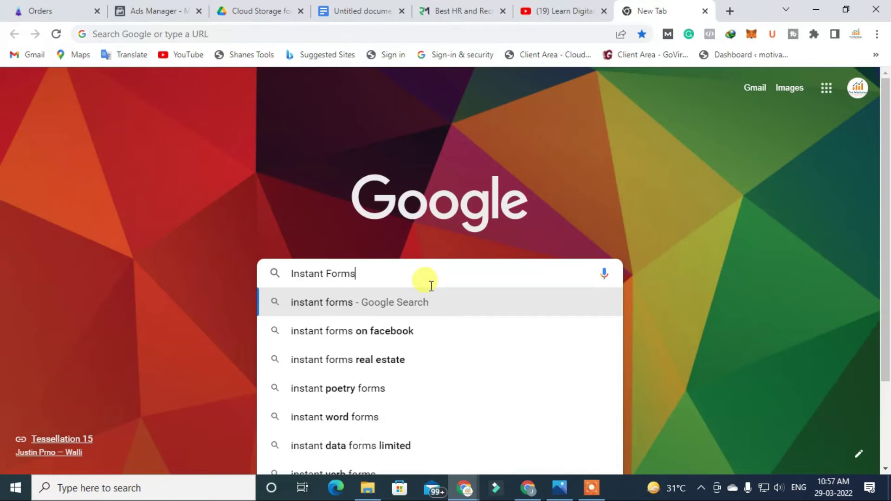
pyautogui.click(426, 331)
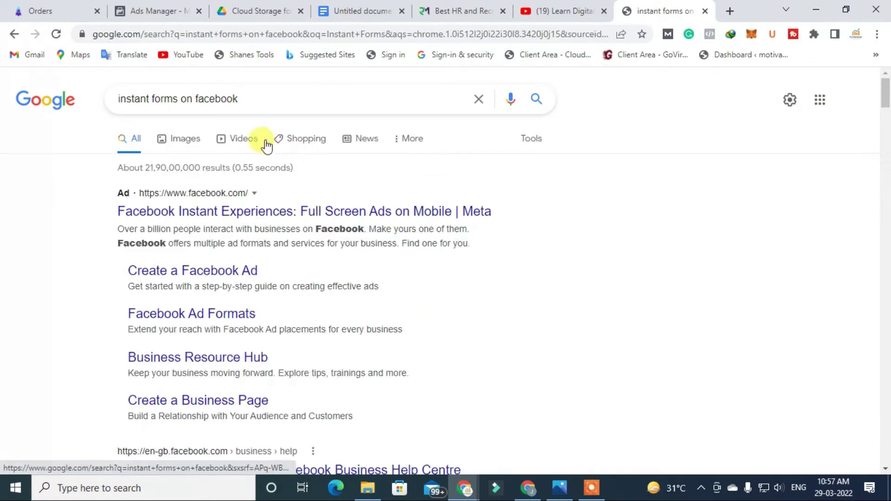
# Step: Return to Ads Manager and view the Lead Ads Terms for the Recruitment Mantra page
pyautogui.click(155, 11)
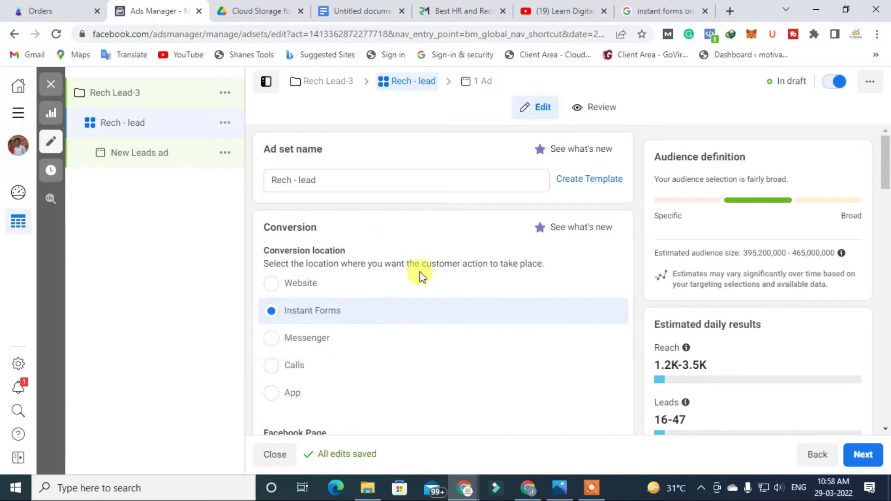
pyautogui.scroll(-4, 333, 311)
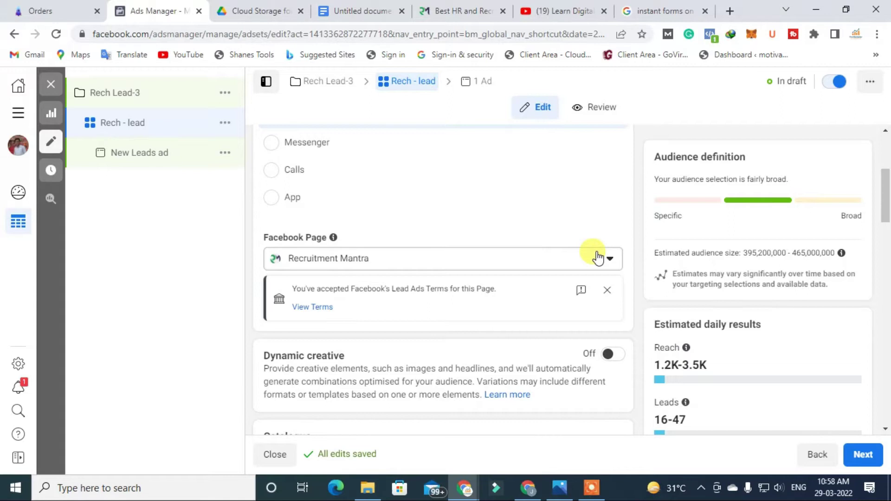
pyautogui.scroll(1, 515, 255)
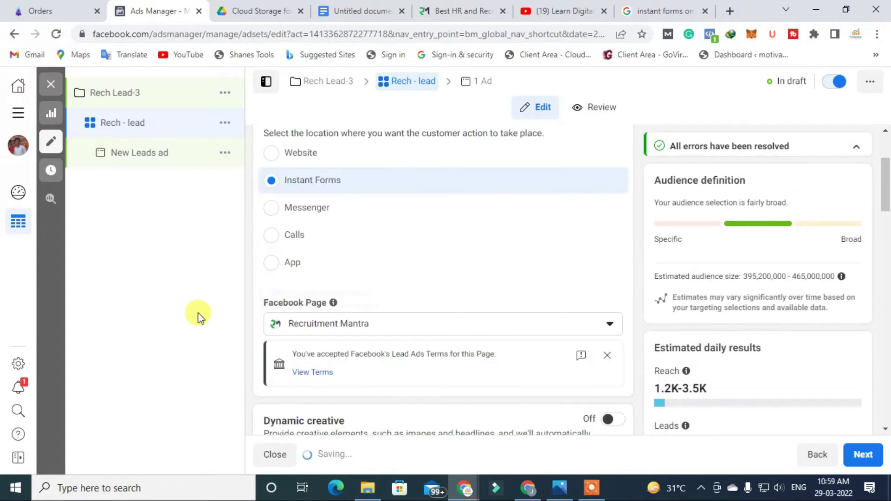
pyautogui.scroll(-1, 483, 359)
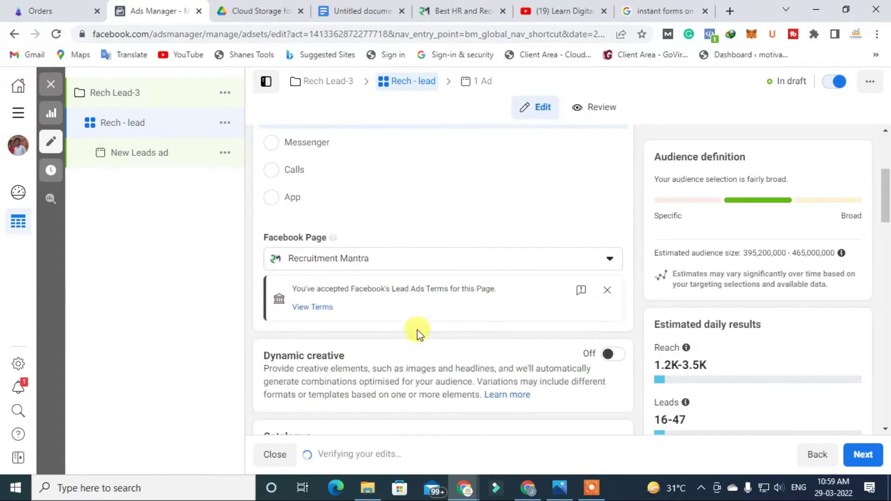
pyautogui.click(312, 308)
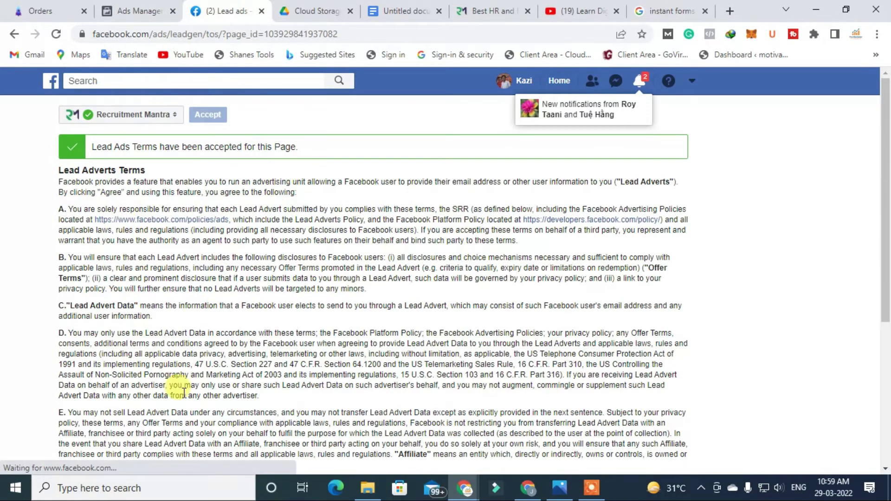
# Step: Go back to the ad set and look over the budget amount and the budget type options
pyautogui.click(123, 13)
pyautogui.scroll(-6, 493, 243)
pyautogui.click(492, 243)
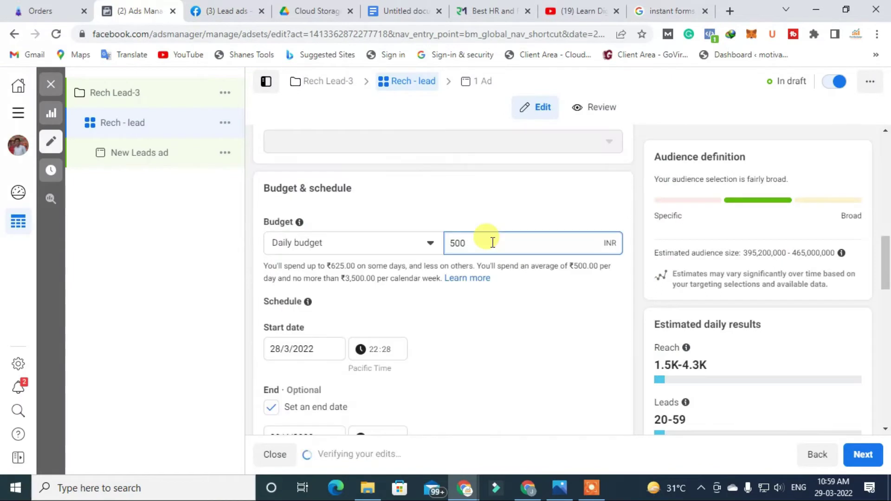
pyautogui.click(418, 254)
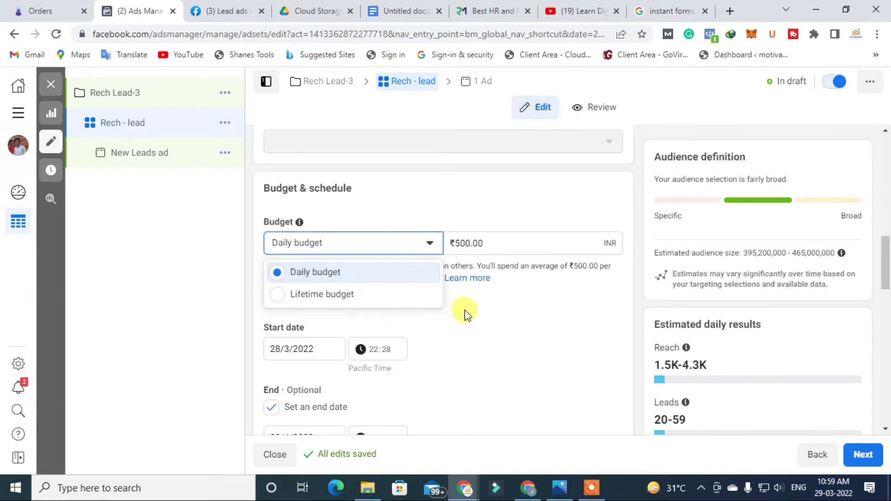
pyautogui.click(464, 198)
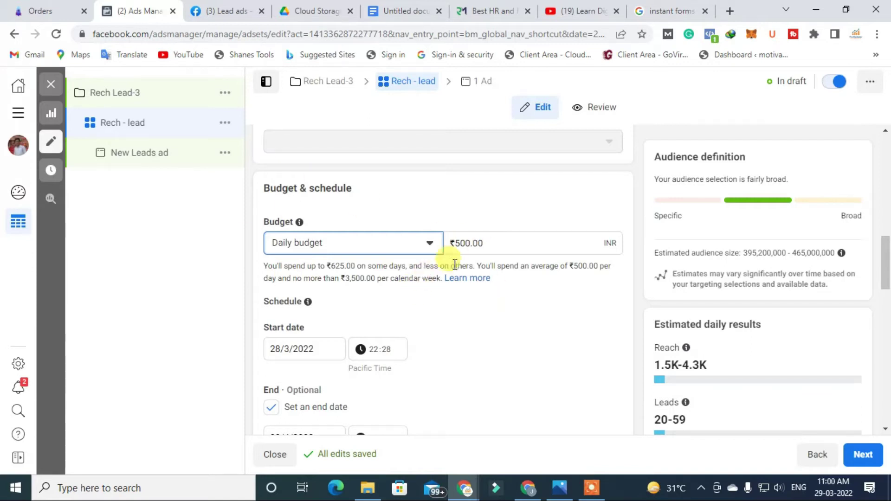
pyautogui.click(500, 307)
# Step: Set the ad set's end date to 7 May 2022
pyautogui.scroll(-1, 503, 321)
pyautogui.click(324, 377)
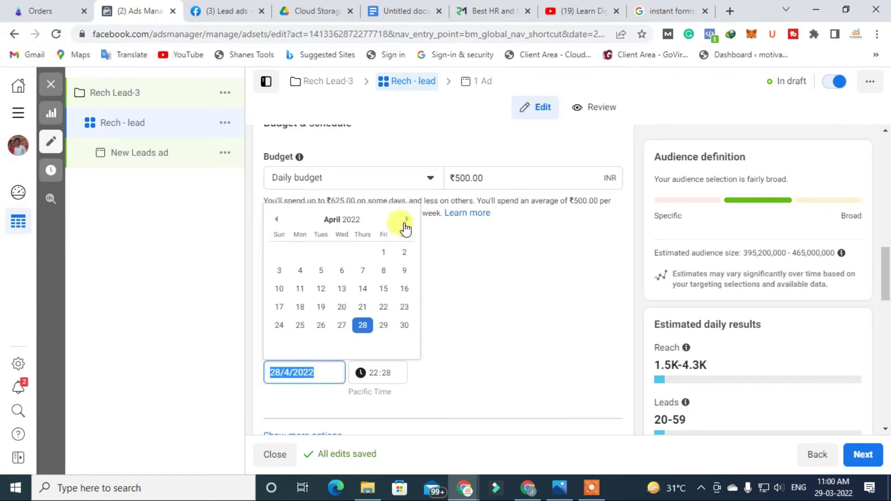
pyautogui.click(405, 223)
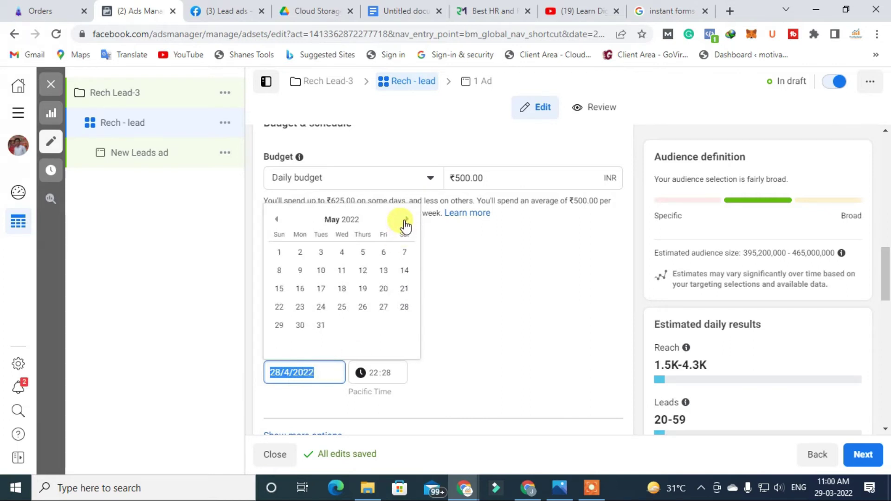
pyautogui.click(404, 253)
# Step: Open the ad set's audience settings for editing and review the locations, age range and detailed targeting
pyautogui.scroll(-7, 400, 260)
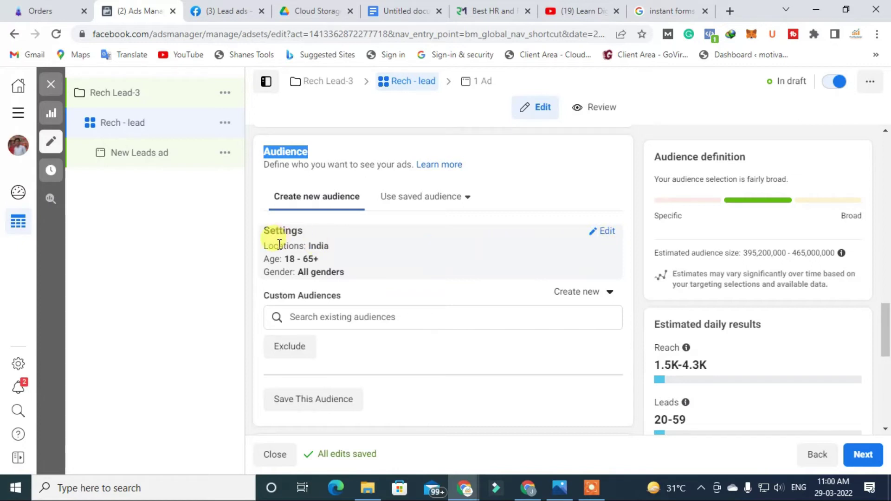
pyautogui.click(603, 231)
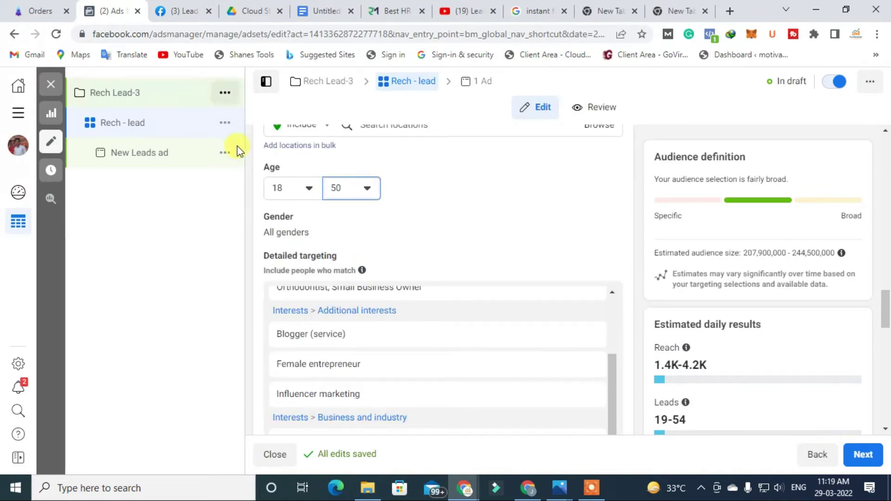
pyautogui.scroll(5, 294, 204)
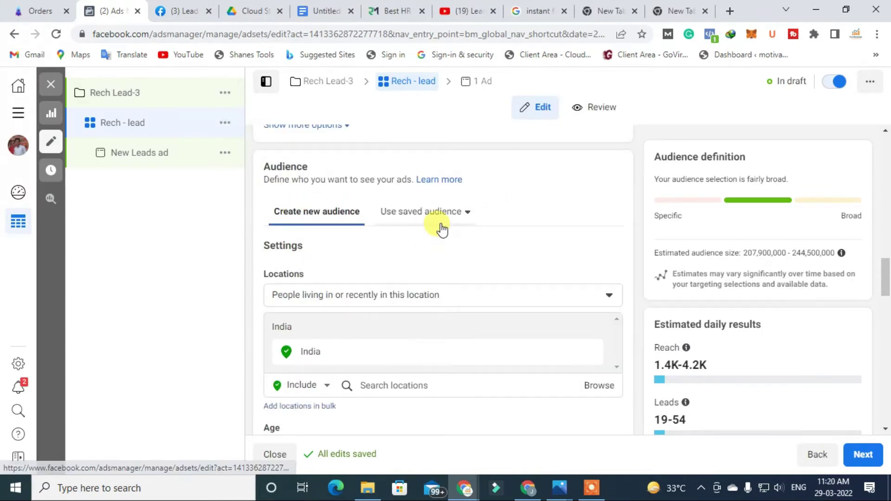
pyautogui.scroll(-3, 446, 234)
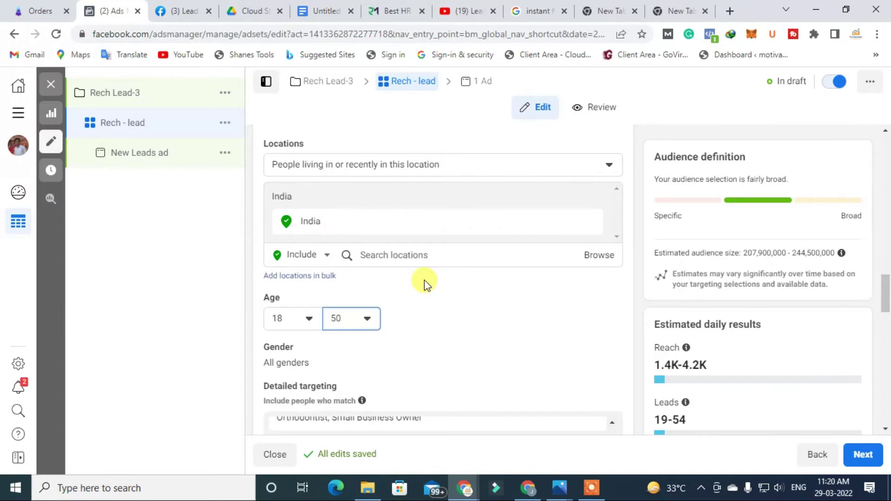
pyautogui.scroll(-1, 453, 282)
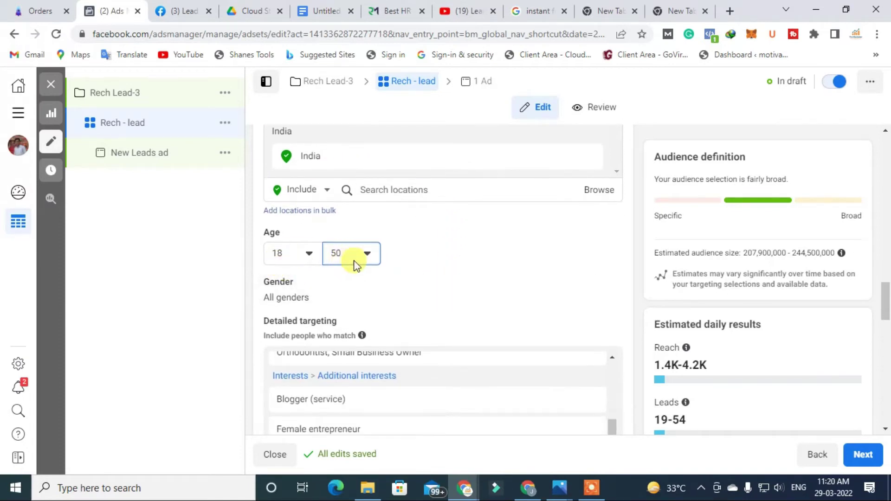
# Step: Review the audience's gender setting and the behaviours, job titles and interests included in its detailed targeting
pyautogui.scroll(-1, 453, 271)
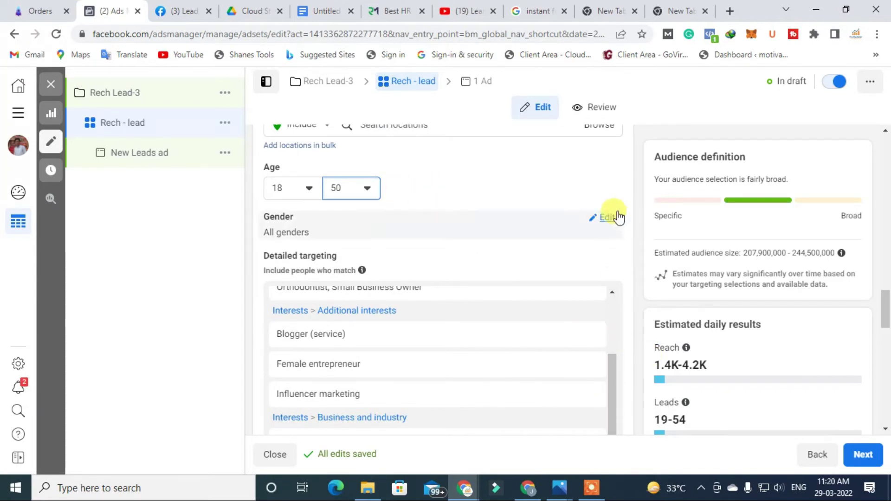
pyautogui.scroll(-2, 617, 213)
pyautogui.moveTo(371, 233)
pyautogui.scroll(2, 371, 223)
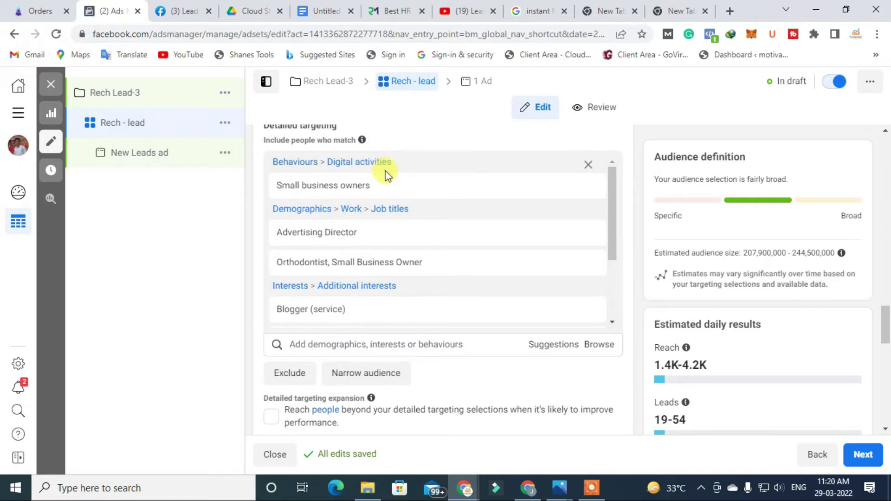
pyautogui.moveTo(430, 183)
pyautogui.scroll(2, 370, 182)
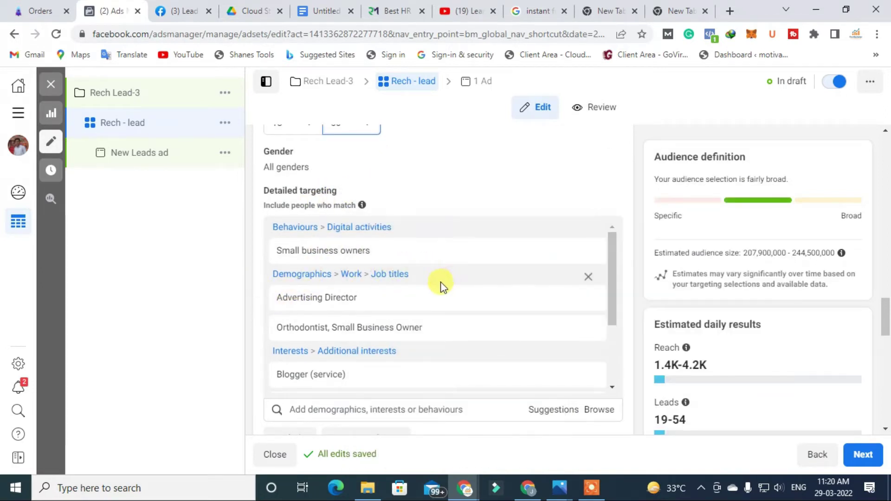
pyautogui.scroll(-2, 438, 282)
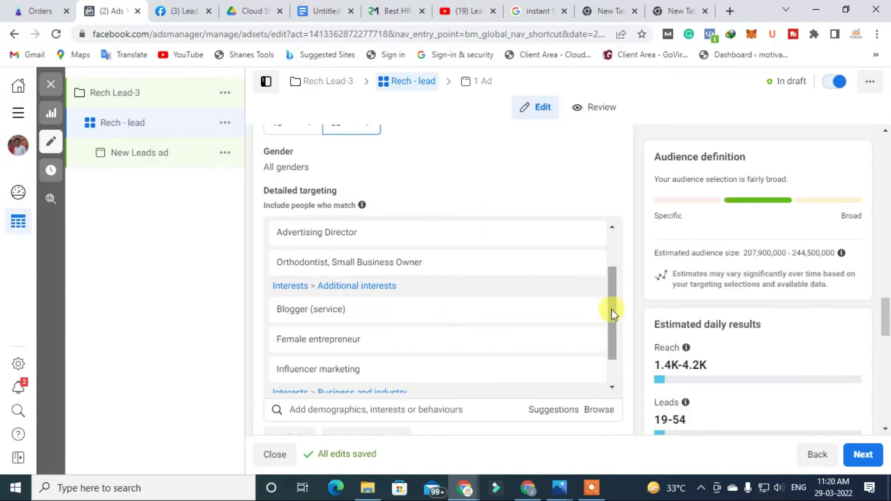
pyautogui.moveTo(611, 309); pyautogui.dragTo(611, 340)
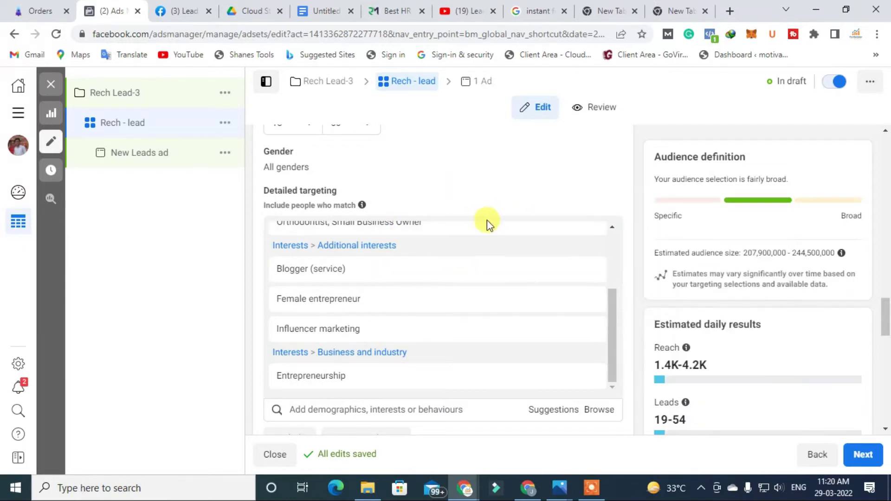
pyautogui.moveTo(608, 314)
pyautogui.mouseDown()
pyautogui.moveTo(615, 266)
pyautogui.moveTo(617, 327)
pyautogui.mouseUp()
# Step: Check the details of the Blogger, Female entrepreneur and Entrepreneurship interests, and look over the full detailed targeting list again
pyautogui.moveTo(360, 290)
pyautogui.moveTo(321, 275)
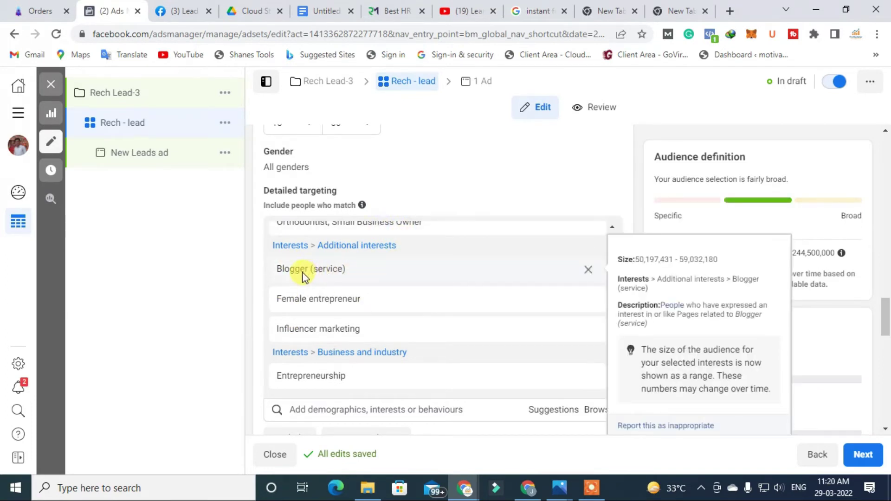
pyautogui.moveTo(333, 311)
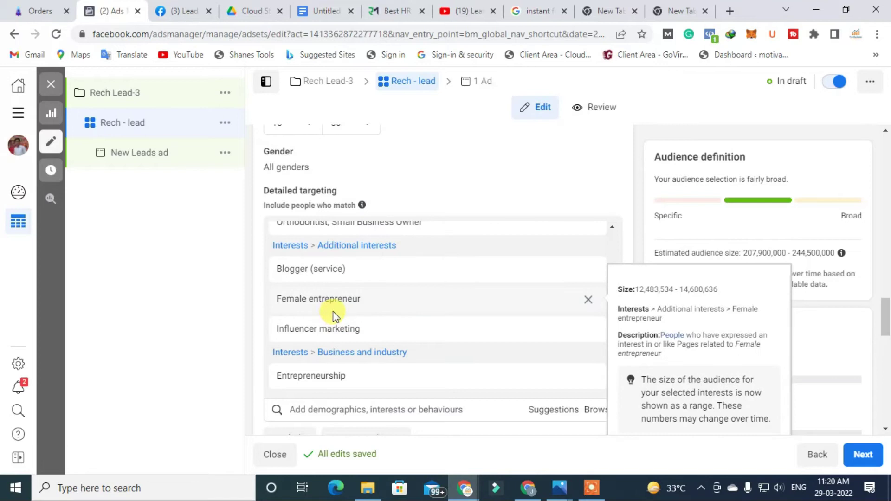
pyautogui.scroll(-1, 353, 320)
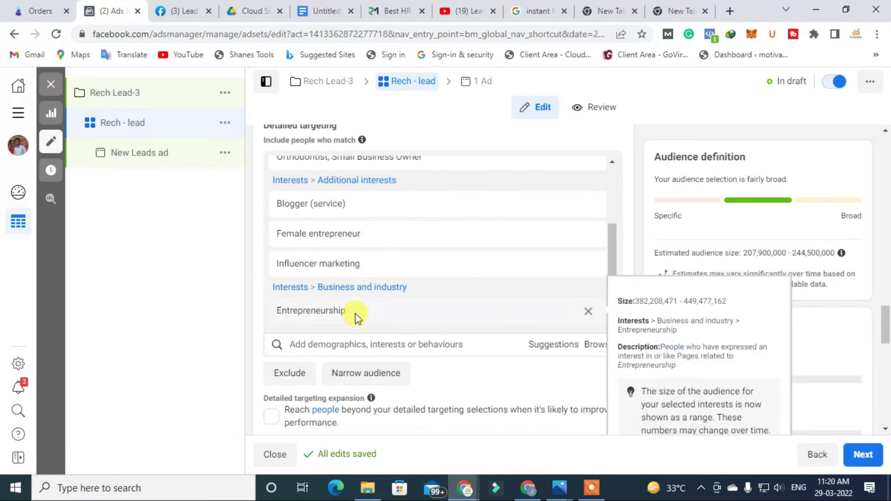
pyautogui.scroll(3, 355, 306)
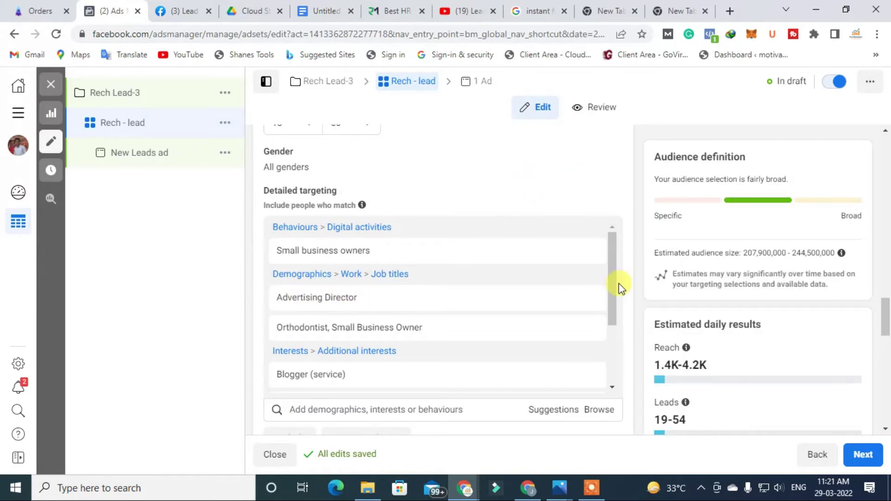
pyautogui.moveTo(609, 277); pyautogui.dragTo(608, 352)
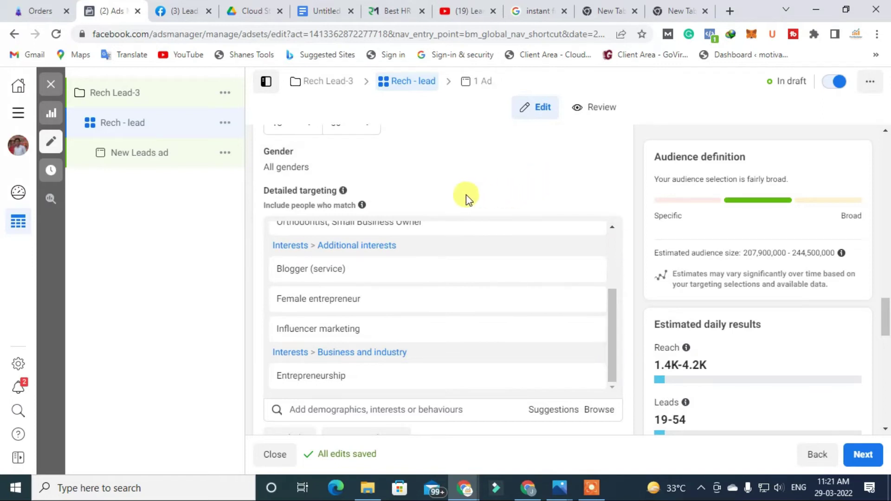
pyautogui.moveTo(328, 208)
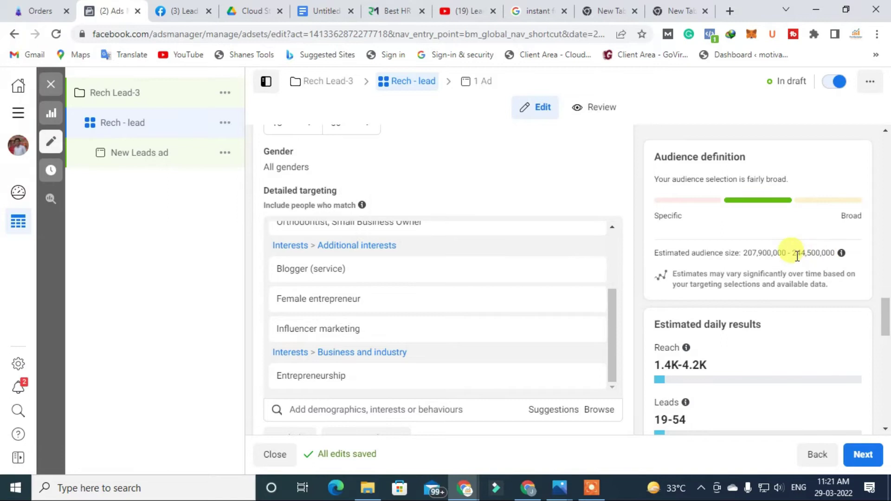
# Step: Examine the estimated audience size in the audience definition
pyautogui.moveTo(790, 251); pyautogui.dragTo(756, 252)
pyautogui.click(763, 254)
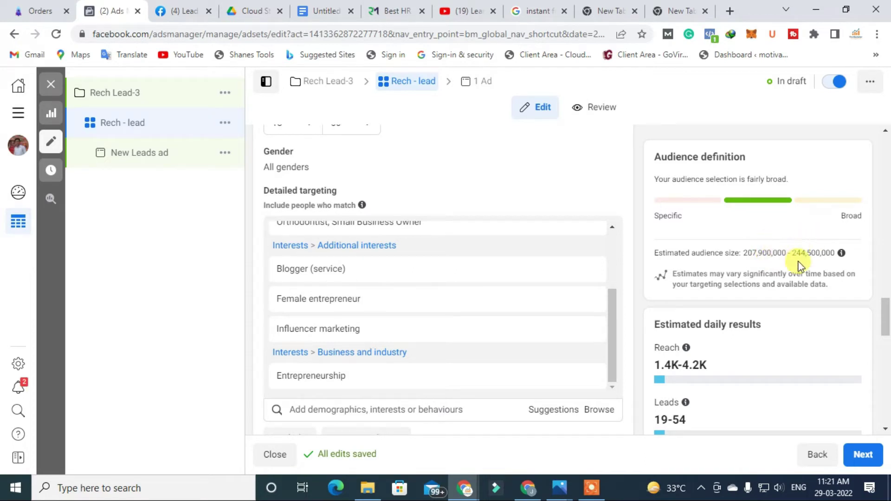
pyautogui.moveTo(791, 253); pyautogui.dragTo(744, 258)
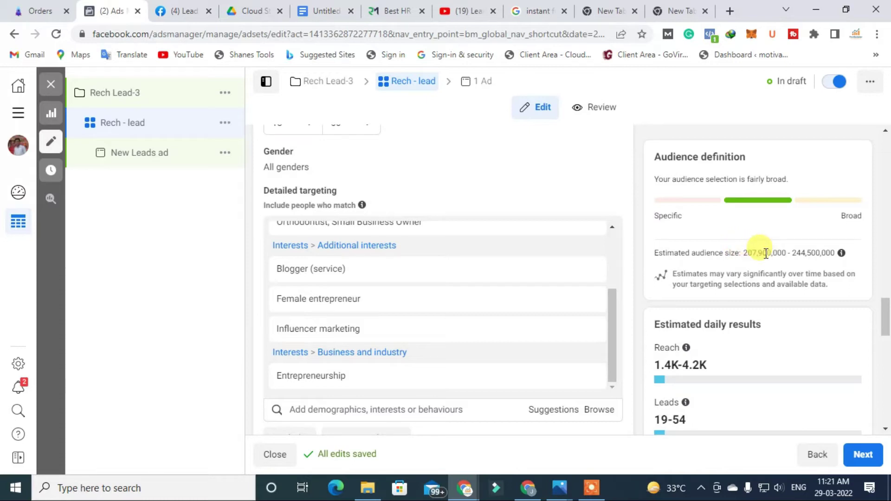
pyautogui.moveTo(791, 253); pyautogui.dragTo(750, 255)
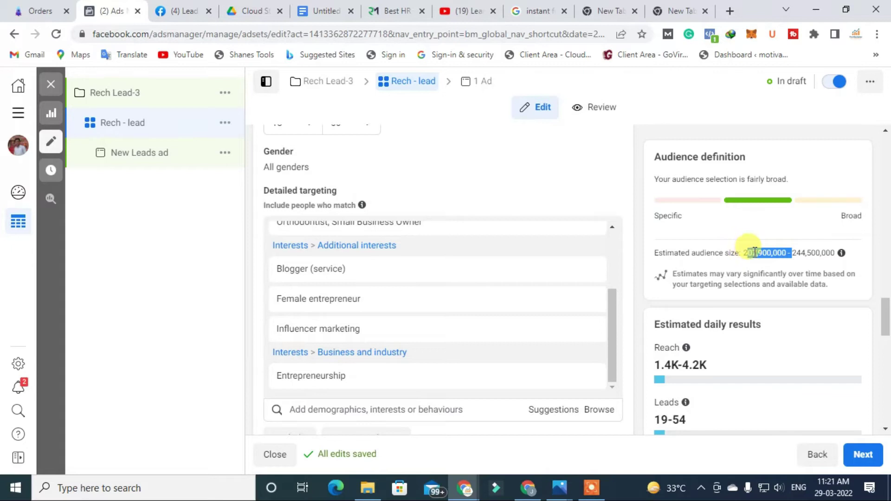
pyautogui.moveTo(798, 252); pyautogui.dragTo(753, 251)
pyautogui.click(747, 250)
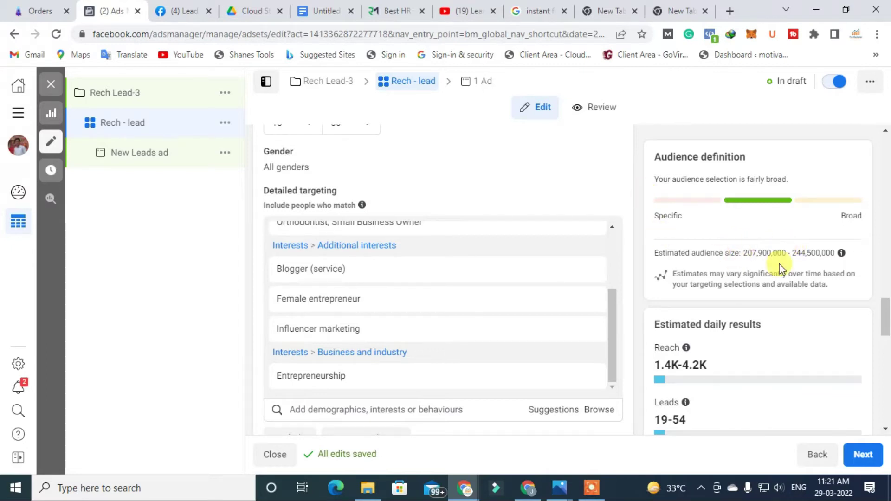
# Step: Review the automatic and manual placement options and the optimisation and delivery settings of the ad set
pyautogui.scroll(-10, 515, 175)
pyautogui.scroll(-2, 397, 261)
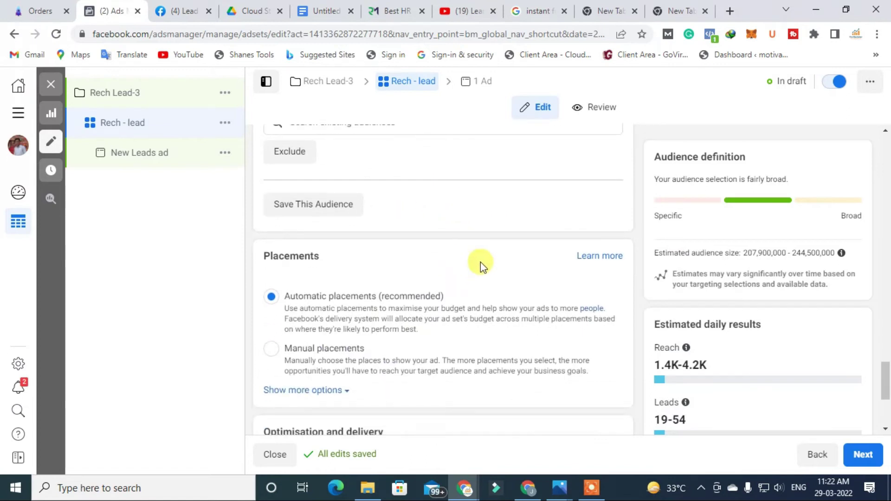
pyautogui.moveTo(321, 255); pyautogui.dragTo(258, 253)
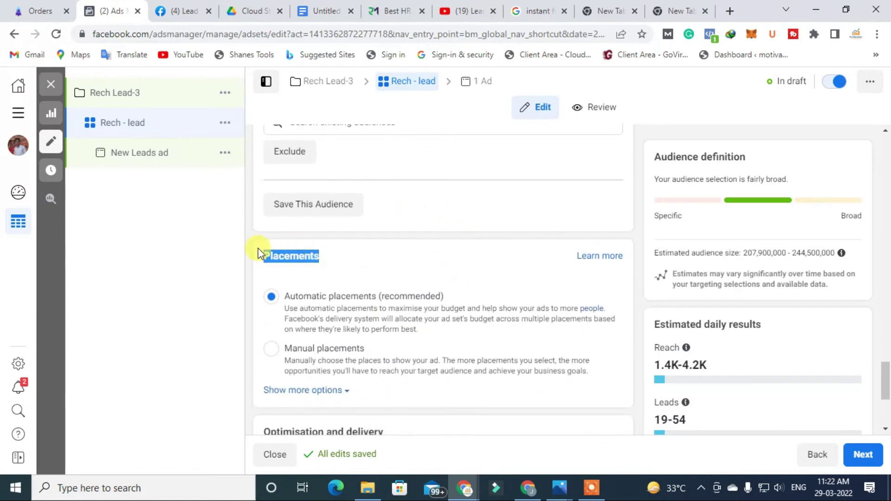
pyautogui.click(350, 256)
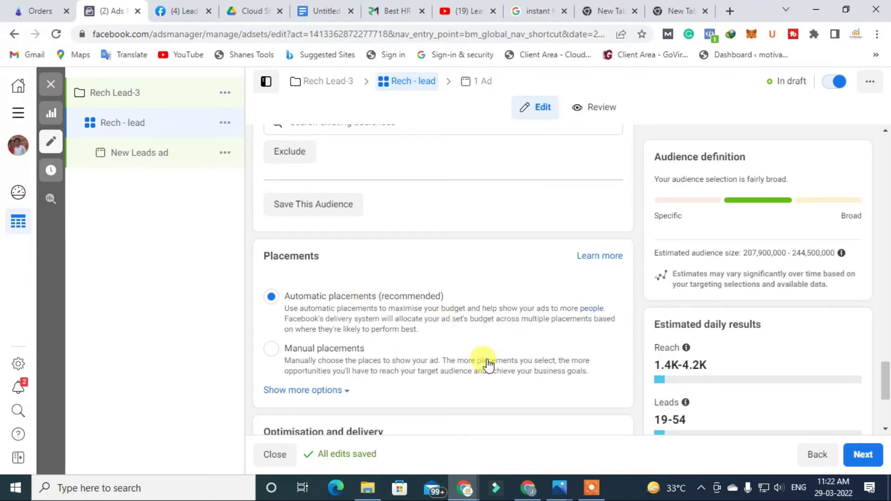
pyautogui.scroll(-3, 542, 274)
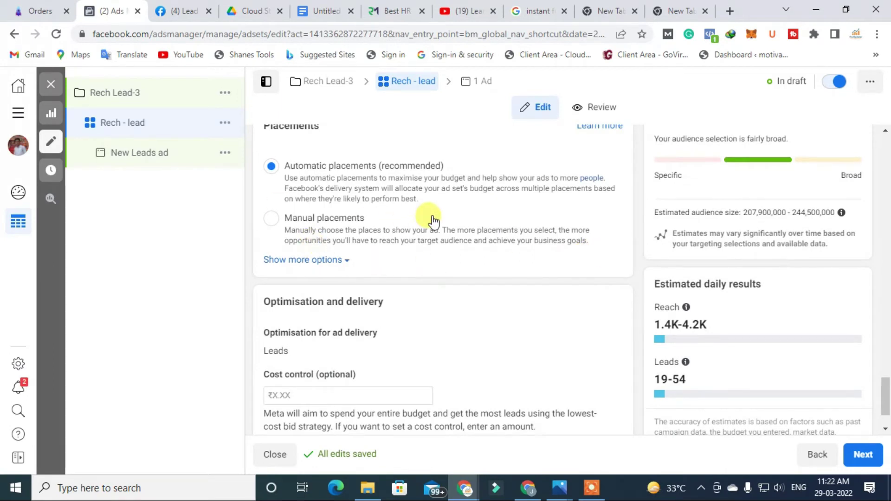
# Step: Recheck the detailed targeting and continue from the ad set to the ad's settings
pyautogui.scroll(10, 427, 217)
pyautogui.scroll(4, 427, 227)
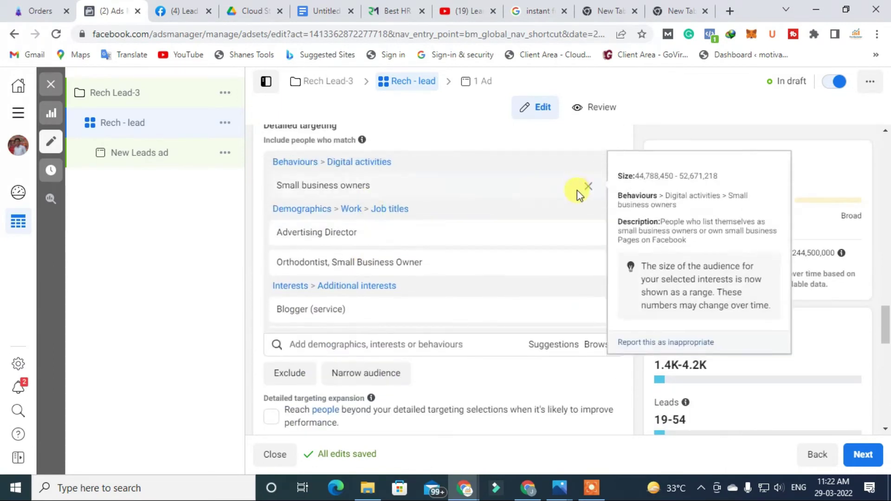
pyautogui.scroll(-10, 576, 189)
pyautogui.scroll(-5, 802, 365)
pyautogui.click(860, 455)
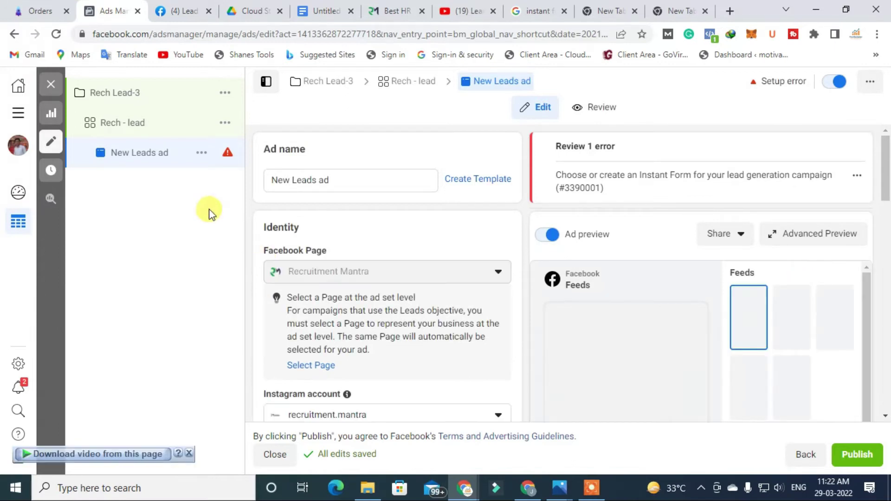
# Step: Rename the ad as "Rec Leads ad" and dismiss the recommendation about creating videos
pyautogui.tripleClick(280, 148)
pyautogui.click(319, 179)
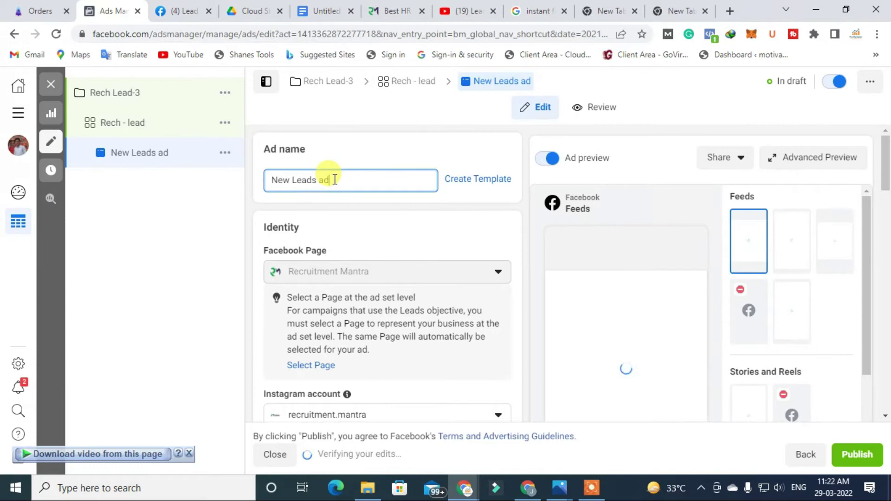
pyautogui.click(288, 180)
pyautogui.press('BackSpace')
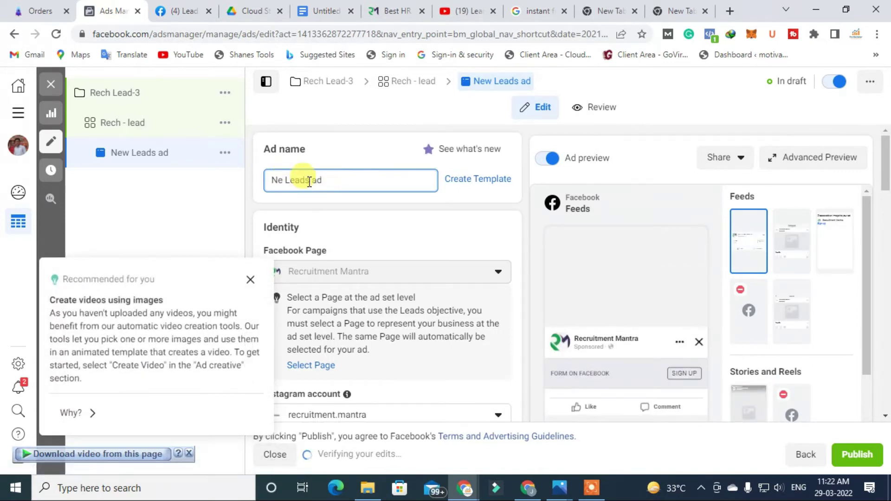
pyautogui.write('Rec')
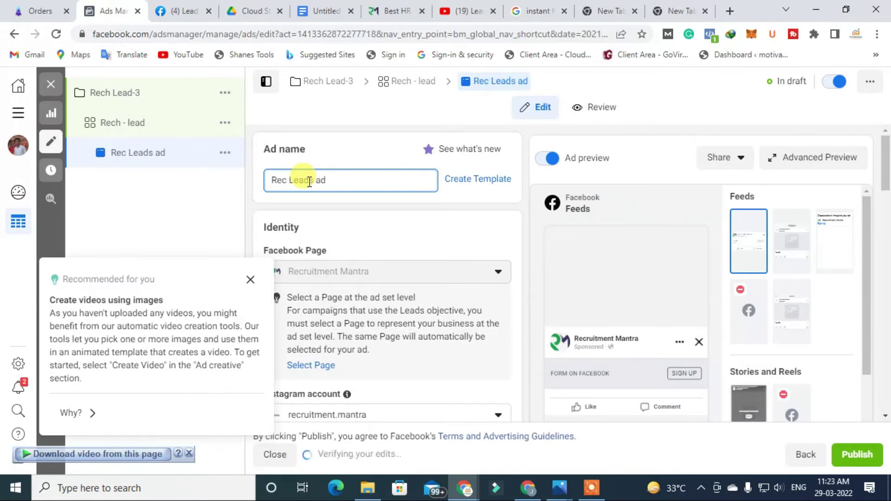
pyautogui.click(250, 280)
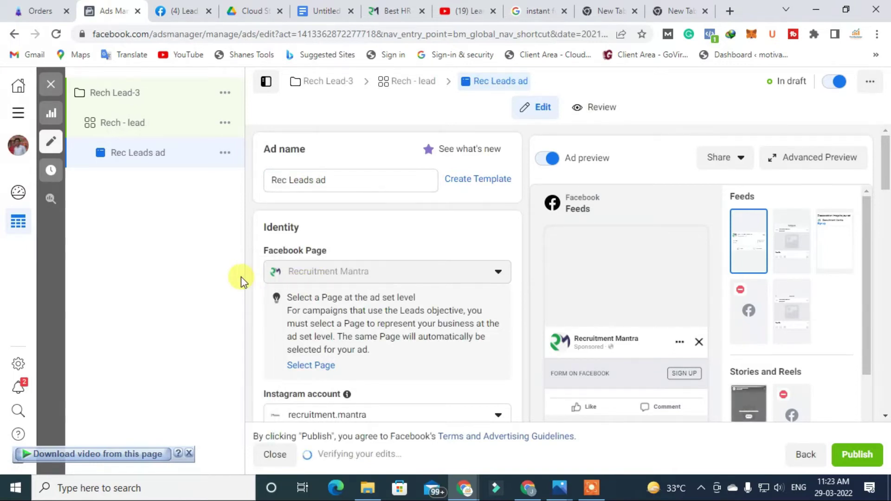
# Step: Look over the ad's Instagram account, ad setup, format options and ad creative fields
pyautogui.scroll(-4, 392, 278)
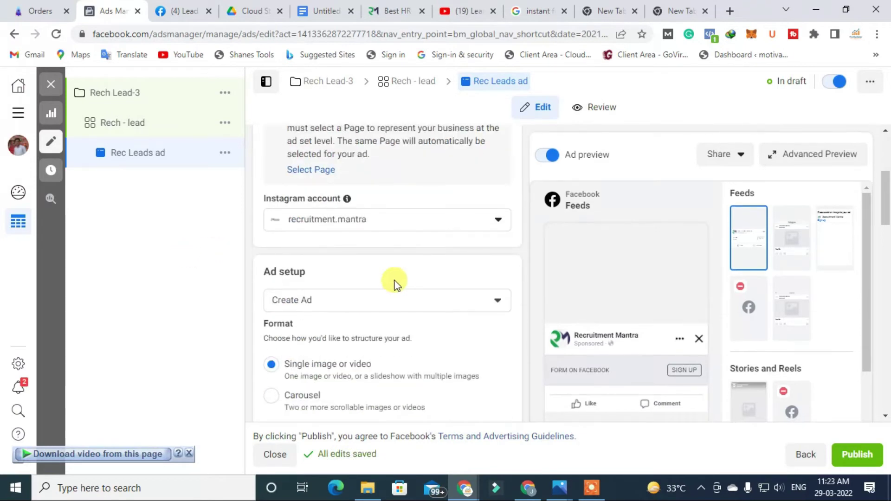
pyautogui.scroll(-3, 348, 254)
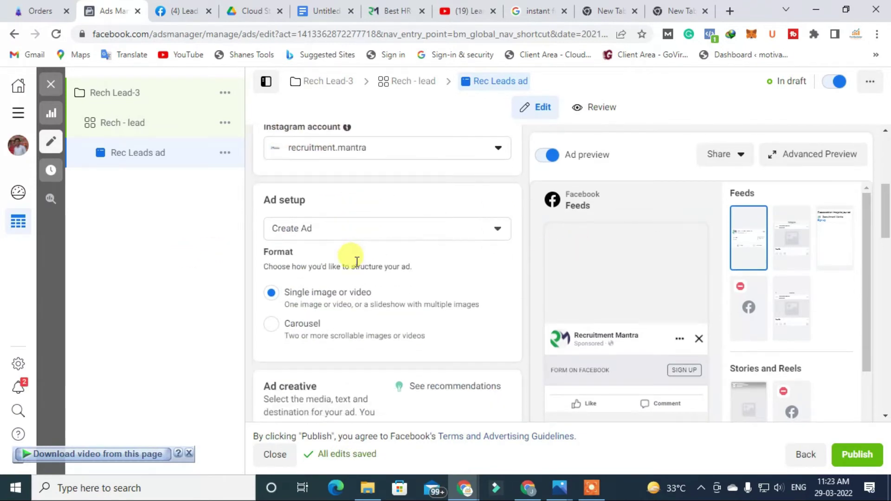
pyautogui.scroll(4, 388, 261)
pyautogui.scroll(-3, 306, 251)
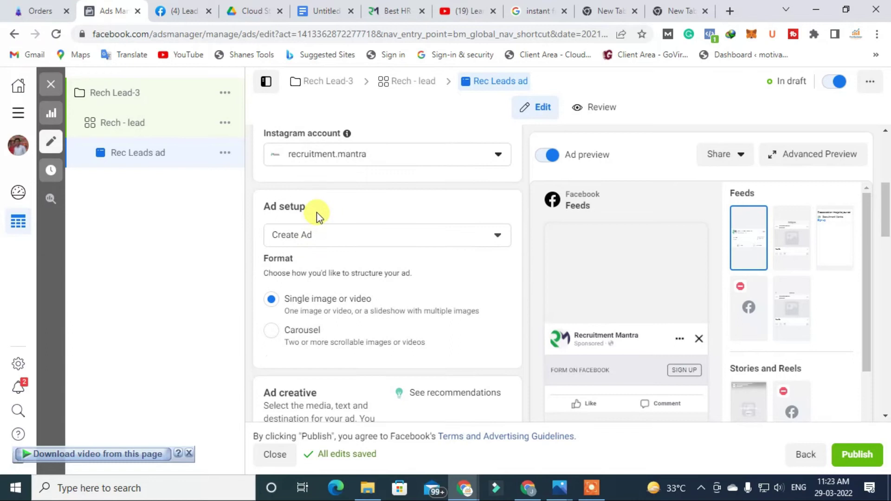
pyautogui.moveTo(316, 207); pyautogui.dragTo(264, 211)
pyautogui.click(355, 207)
pyautogui.scroll(1, 334, 298)
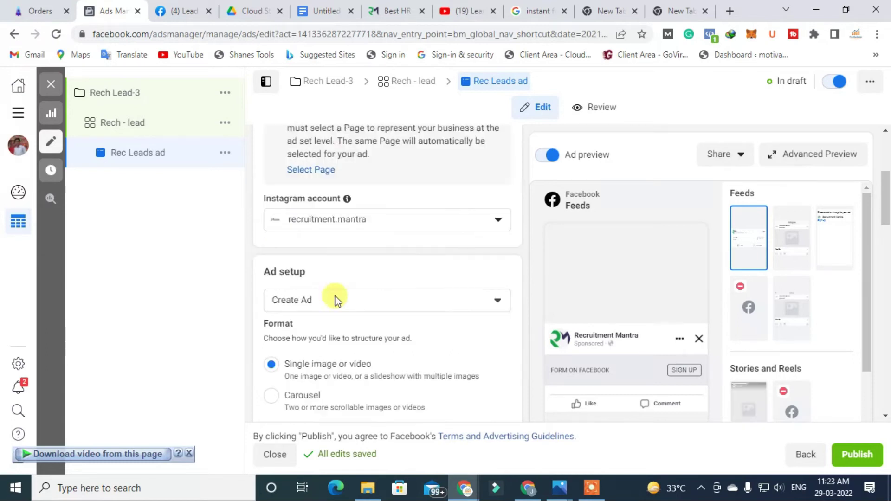
pyautogui.moveTo(318, 277); pyautogui.dragTo(259, 268)
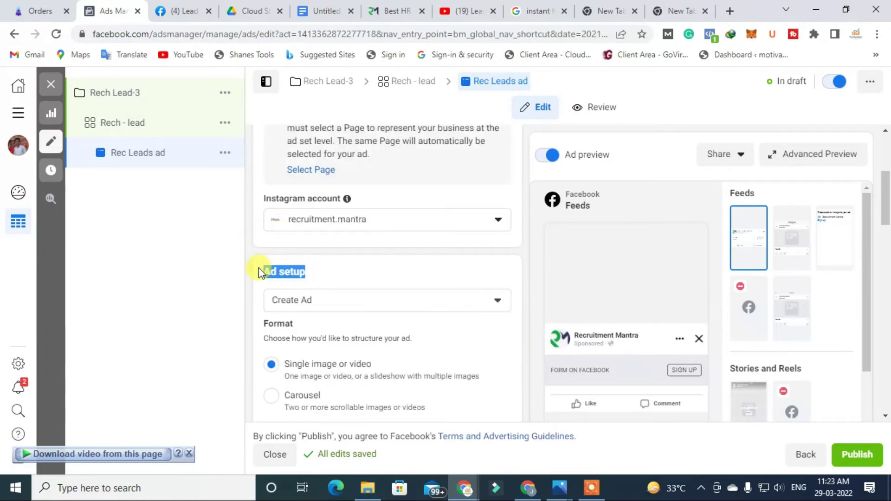
pyautogui.click(408, 268)
pyautogui.scroll(-4, 390, 269)
pyautogui.scroll(-3, 423, 302)
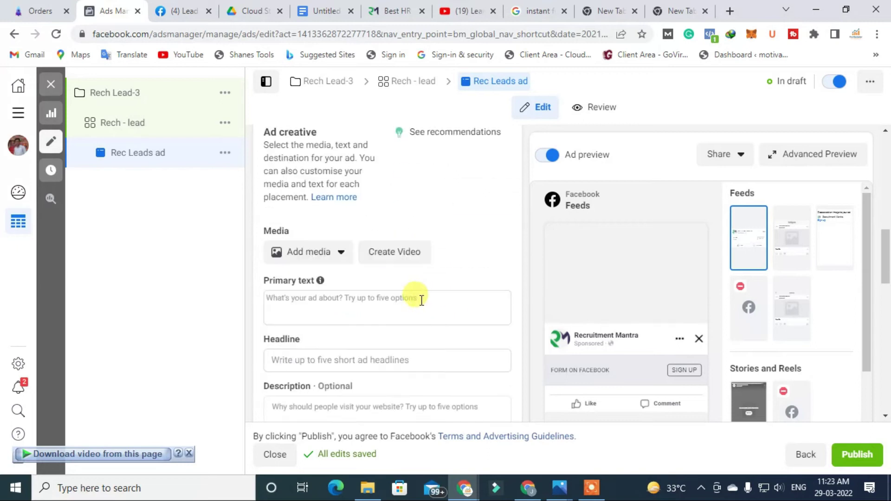
pyautogui.scroll(3, 399, 304)
pyautogui.scroll(1, 403, 306)
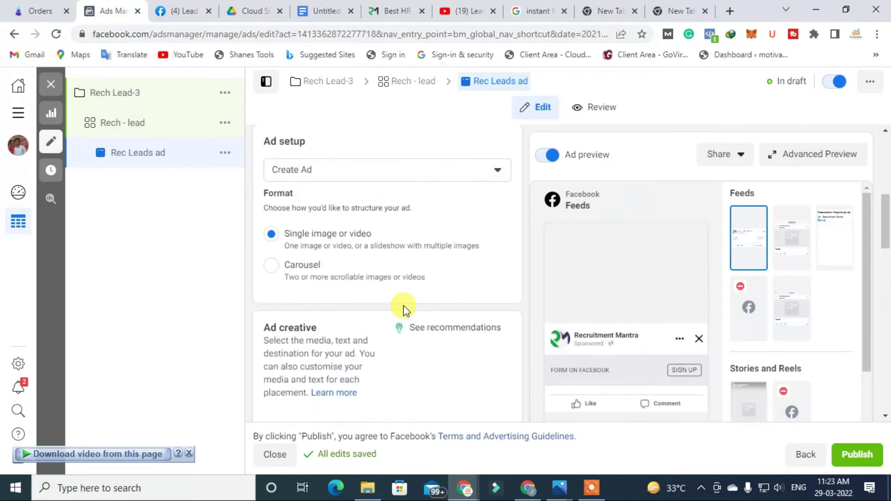
# Step: View the available ad setup choices, leave Create Ad selected and go to the ad creative section
pyautogui.click(396, 171)
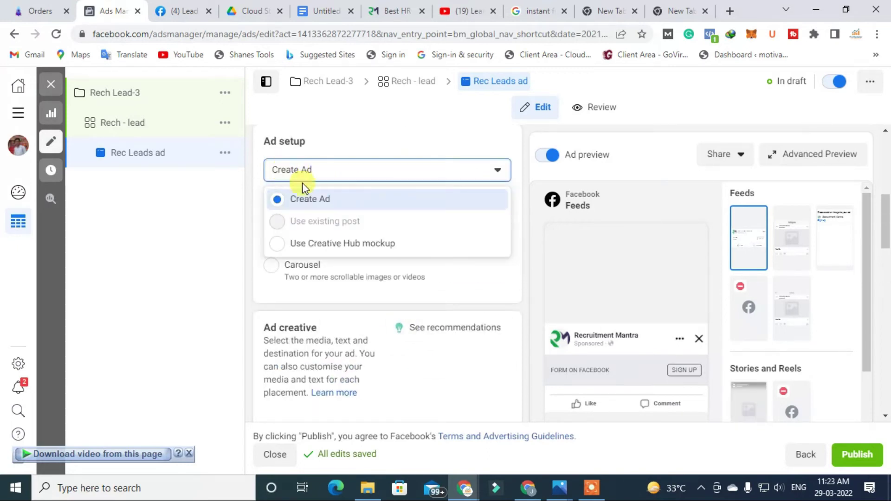
pyautogui.moveTo(342, 230)
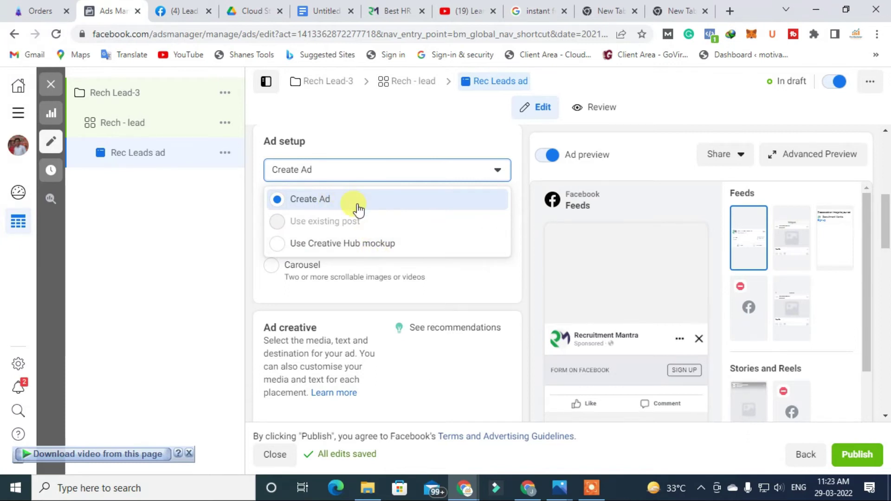
pyautogui.click(376, 138)
pyautogui.scroll(-4, 392, 238)
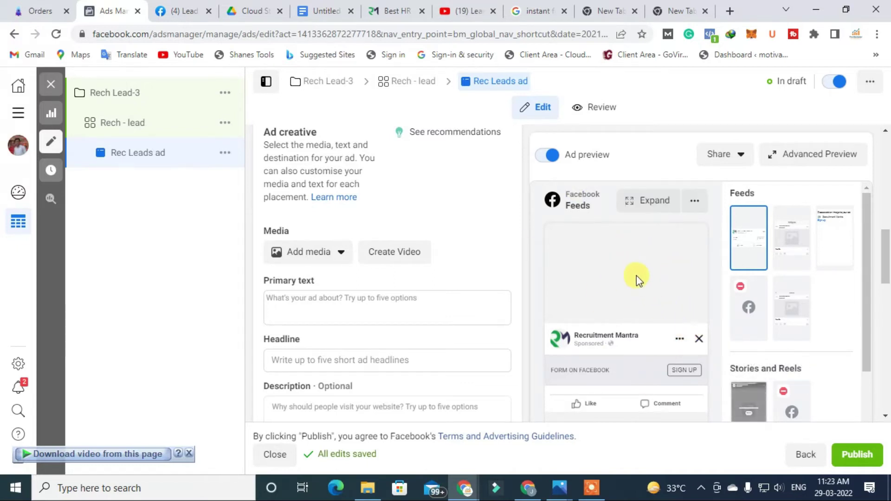
# Step: Upload the image file "Band" from the Downloads folder as the ad's media
pyautogui.click(323, 253)
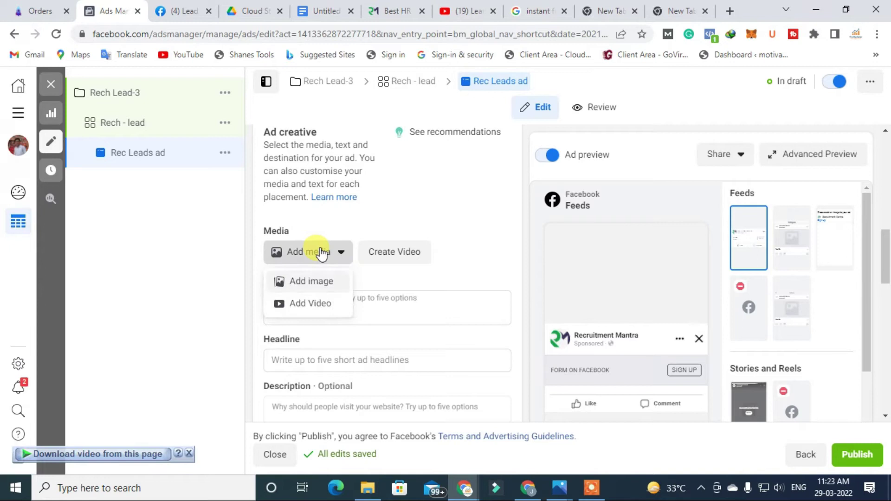
pyautogui.click(322, 283)
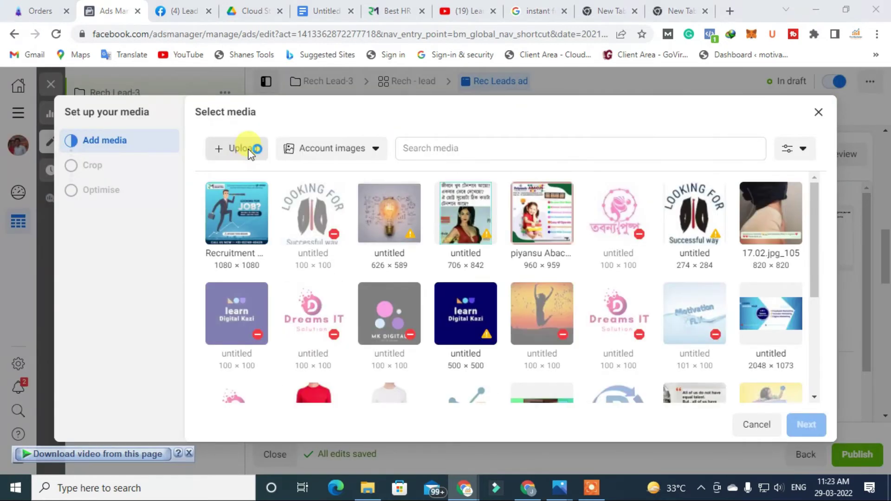
pyautogui.click(244, 148)
pyautogui.click(209, 198)
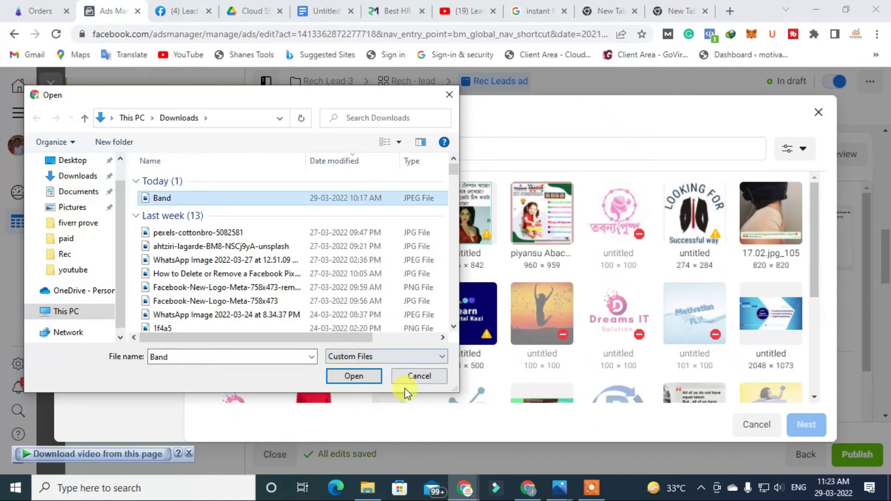
pyautogui.click(373, 375)
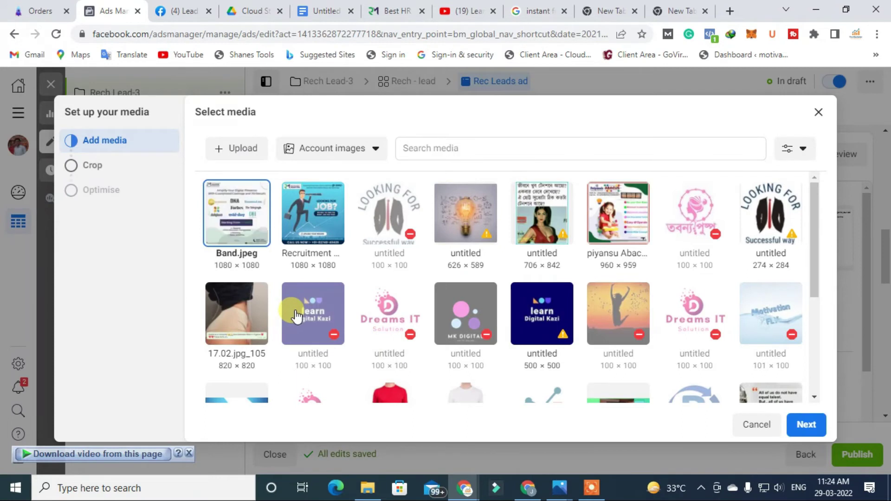
# Step: Continue with the Band.jpeg image and accept the recommended crops for all placement groups
pyautogui.click(810, 425)
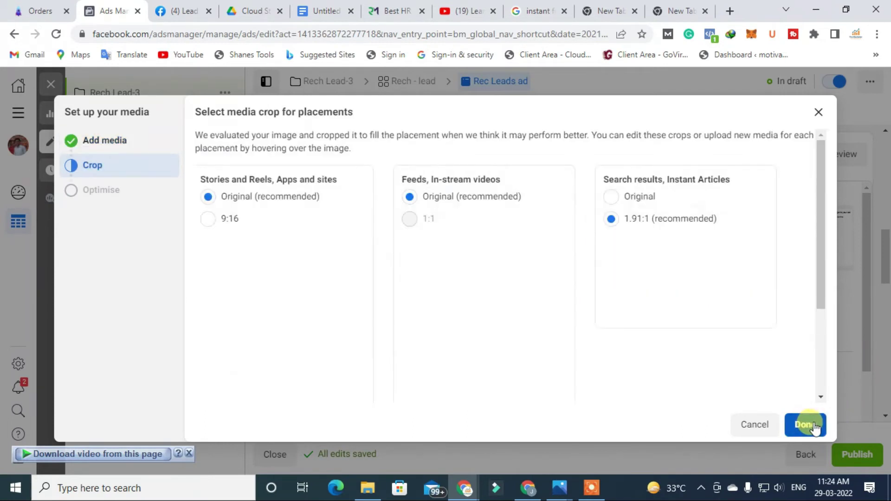
pyautogui.moveTo(356, 332)
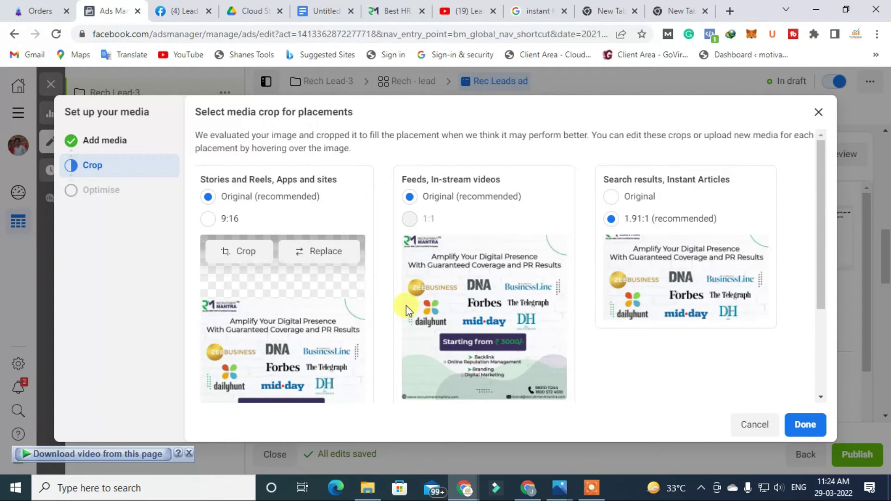
pyautogui.click(805, 424)
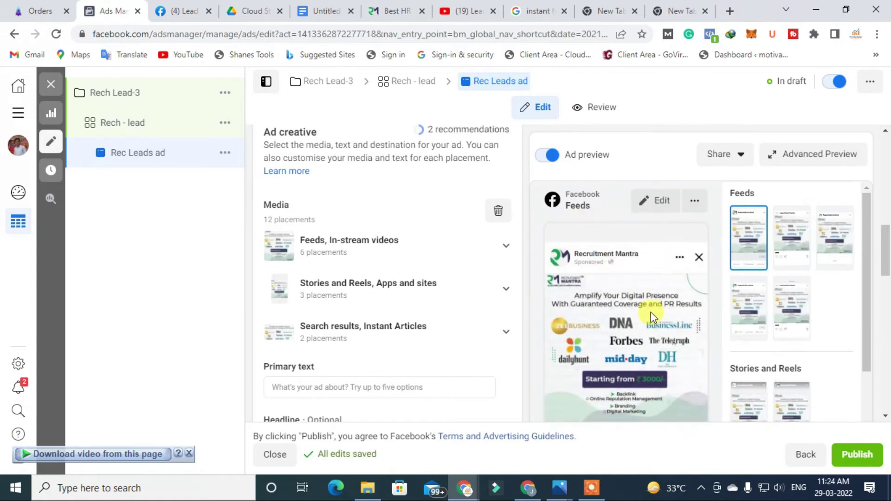
# Step: Look over the placement previews, the primary text, headline, description and call to action fields, and the instant form section
pyautogui.scroll(-3, 667, 294)
pyautogui.scroll(-4, 774, 297)
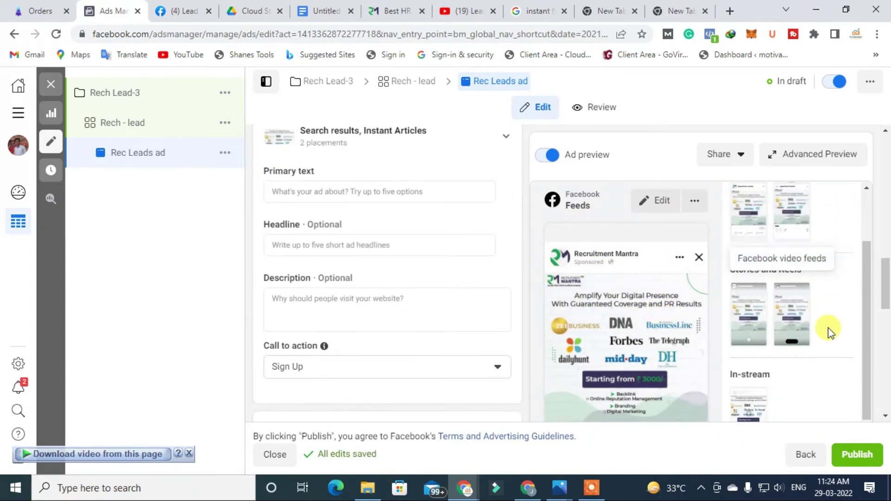
pyautogui.scroll(-8, 828, 327)
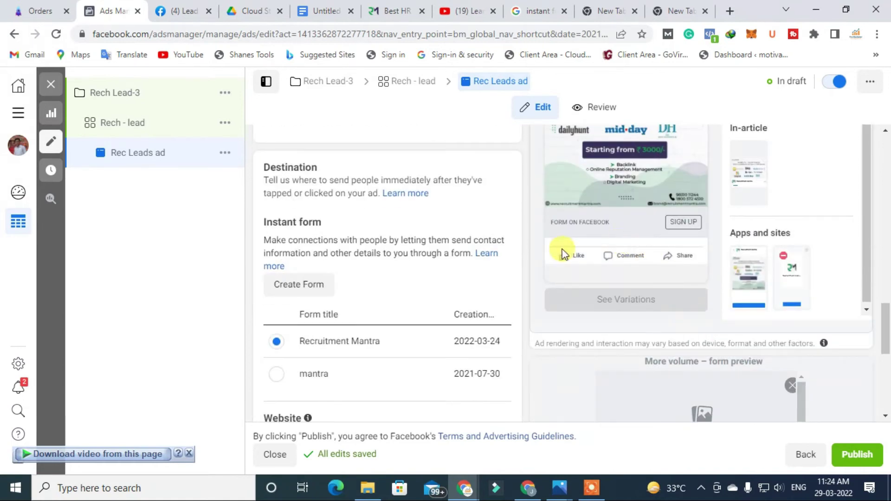
pyautogui.scroll(6, 733, 204)
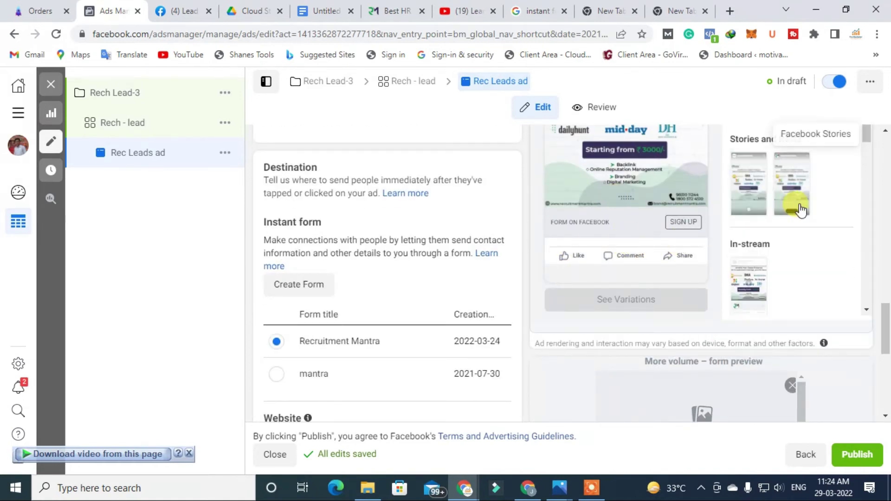
pyautogui.scroll(5, 626, 204)
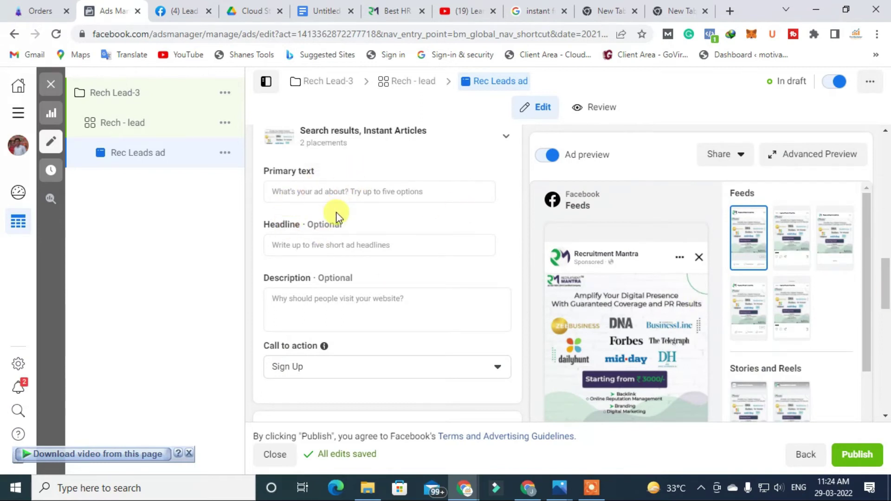
pyautogui.scroll(3, 338, 214)
pyautogui.scroll(-2, 357, 234)
pyautogui.moveTo(320, 236)
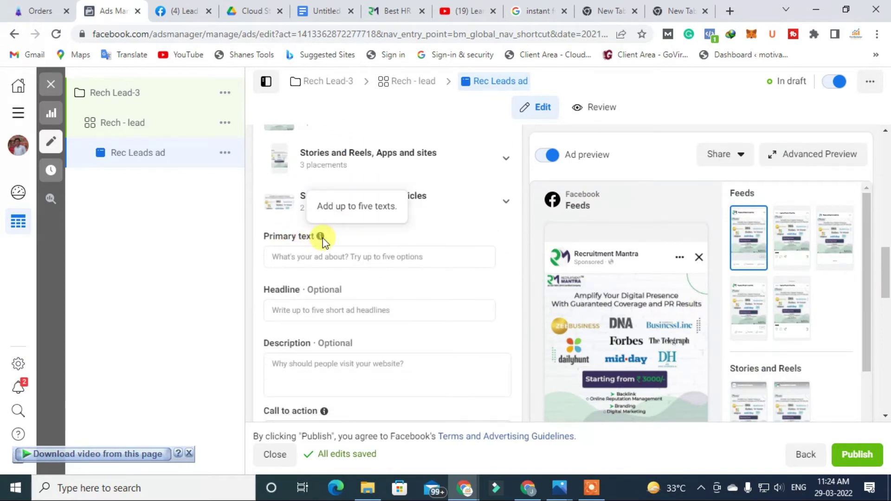
pyautogui.scroll(-1, 384, 274)
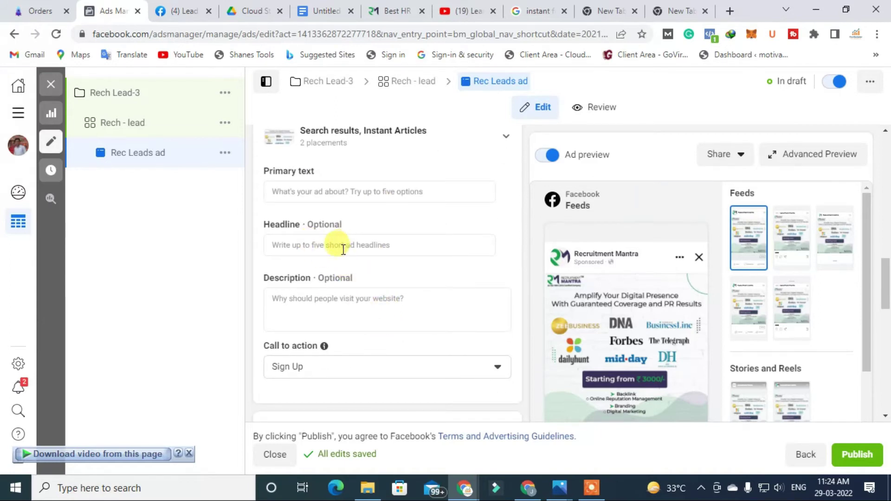
pyautogui.scroll(-1, 343, 242)
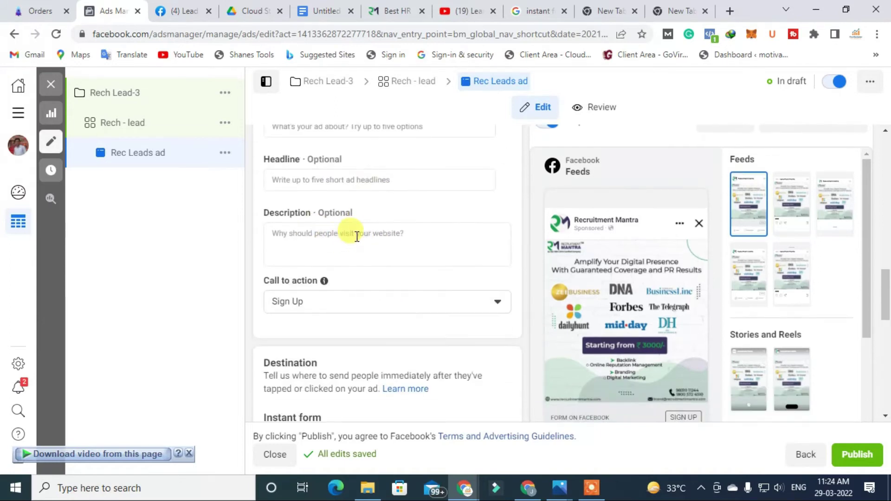
pyautogui.scroll(2, 363, 234)
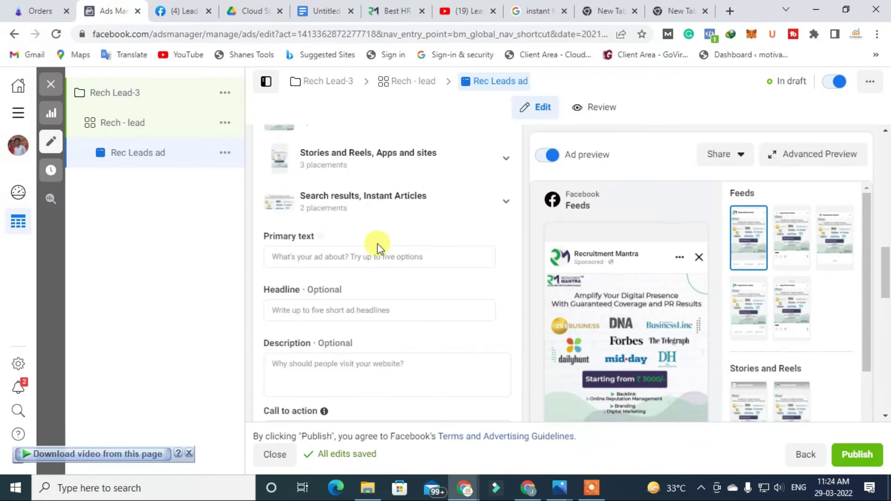
# Step: Copy the prepared ad copy from the Google Docs document and paste it into the ad's primary text in Ads Manager
pyautogui.click(370, 255)
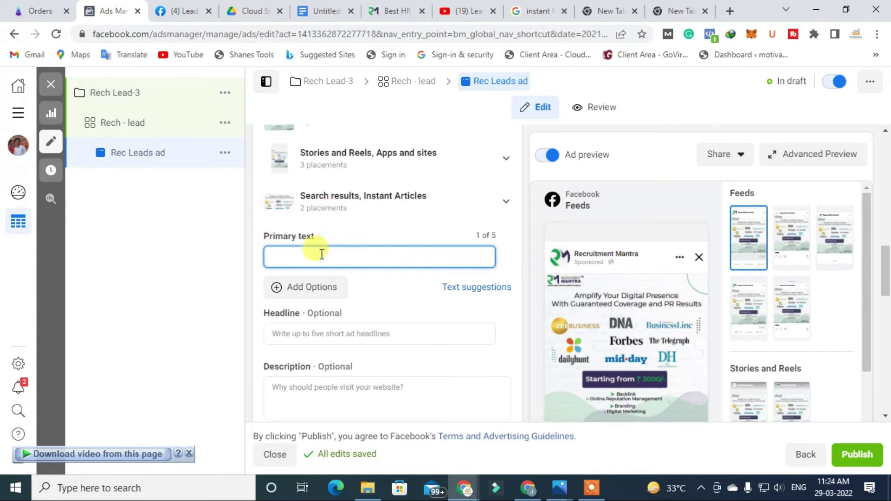
pyautogui.click(325, 11)
pyautogui.moveTo(258, 151); pyautogui.dragTo(570, 442)
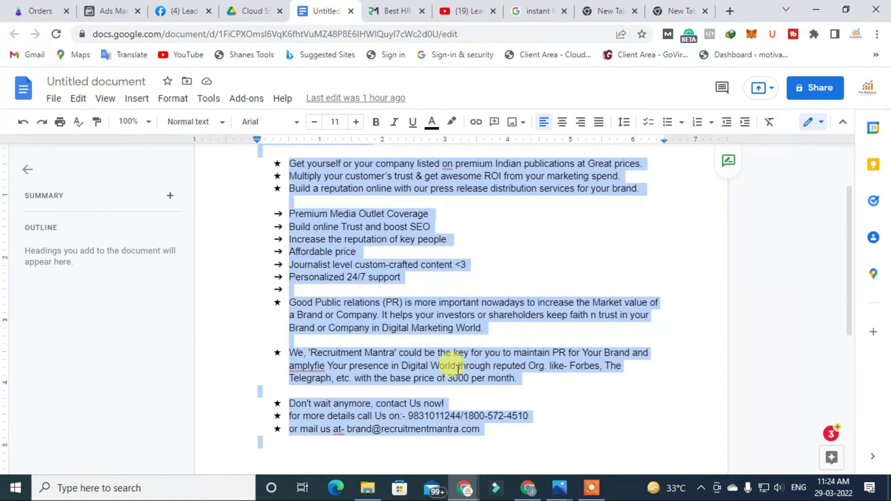
pyautogui.rightClick(389, 230)
pyautogui.click(398, 153)
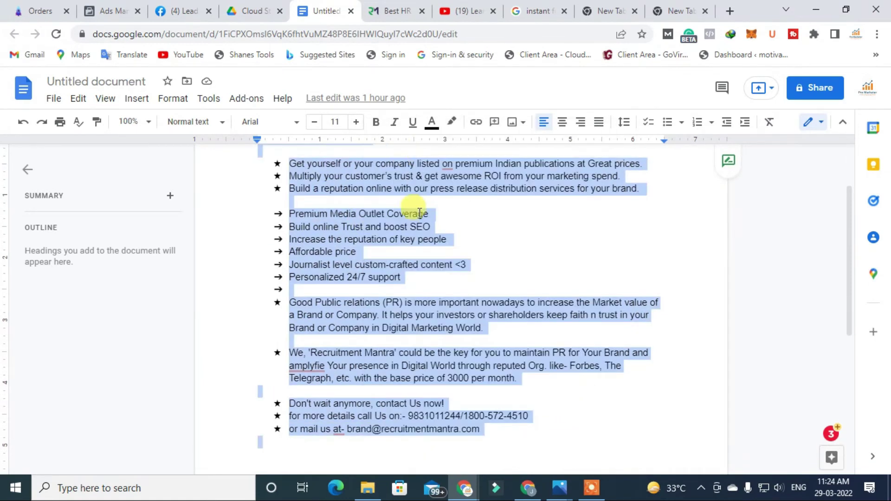
pyautogui.click(176, 6)
pyautogui.click(111, 11)
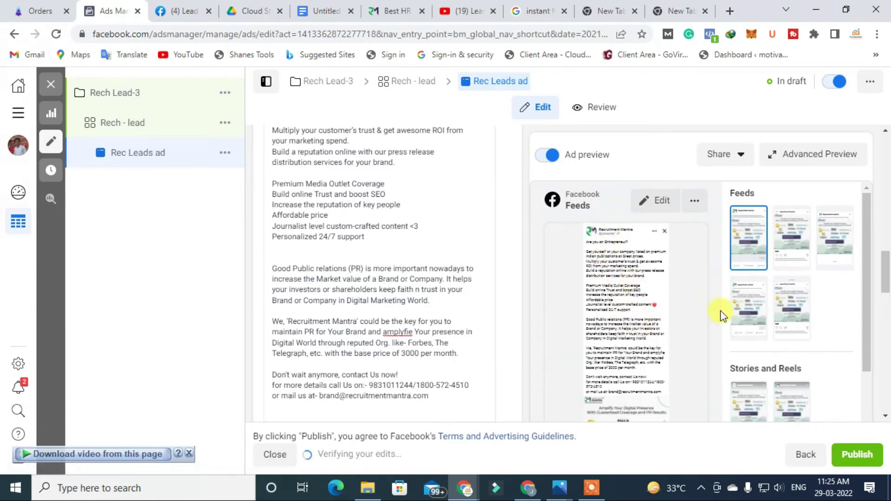
# Step: Enter the headline "let's Today Start Your Banding" and set the ad's call to action to Get Quote
pyautogui.scroll(-1, 637, 327)
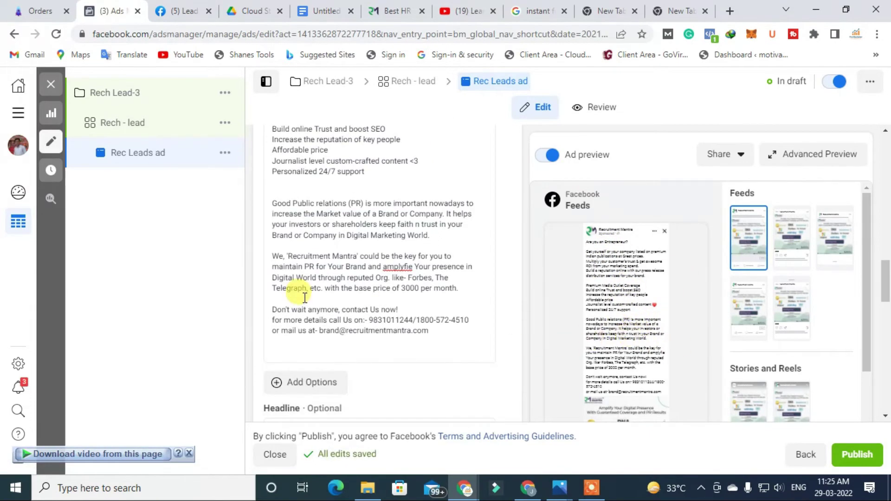
pyautogui.scroll(1, 294, 294)
pyautogui.scroll(-6, 308, 285)
pyautogui.scroll(3, 362, 242)
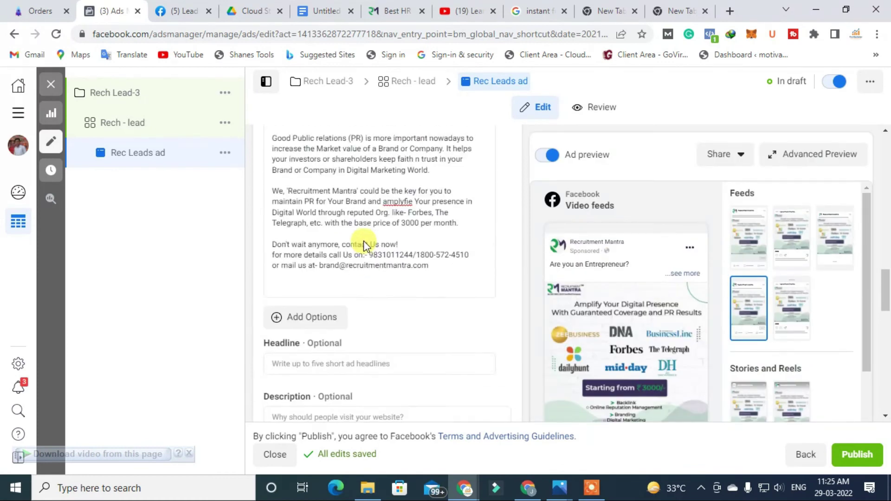
pyautogui.scroll(-2, 362, 294)
pyautogui.click(361, 297)
pyautogui.scroll(-5, 655, 230)
pyautogui.scroll(-3, 654, 229)
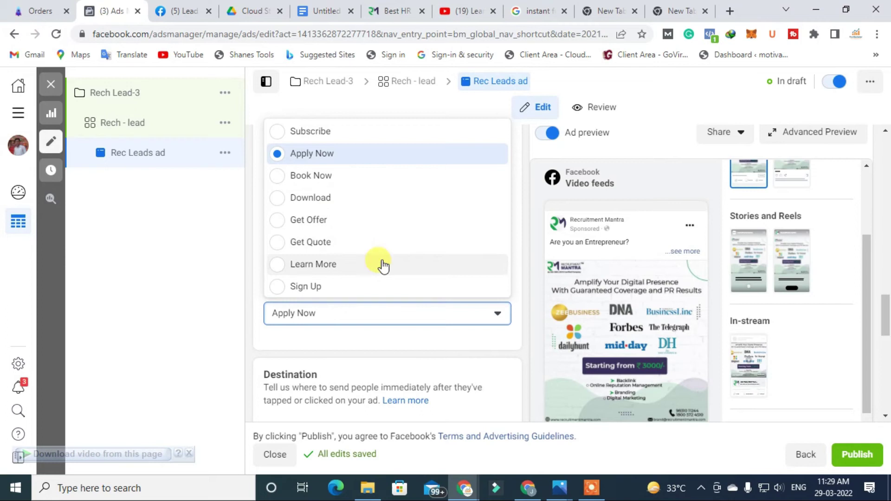
pyautogui.click(353, 245)
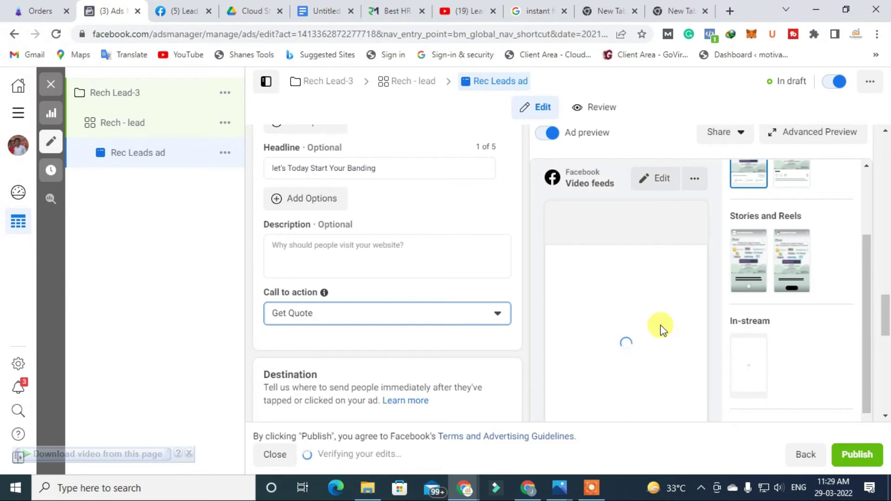
# Step: Start a new instant form for the ad's destination and name it "Banding"
pyautogui.scroll(-3, 668, 327)
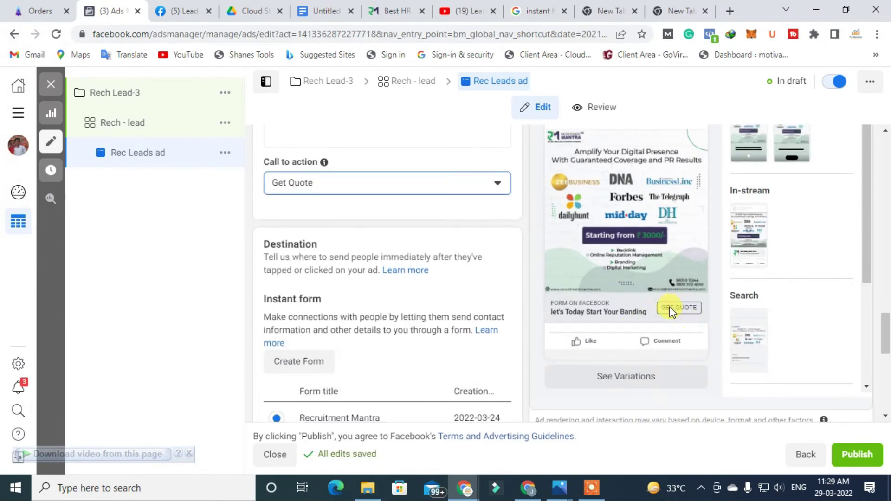
pyautogui.scroll(-3, 279, 260)
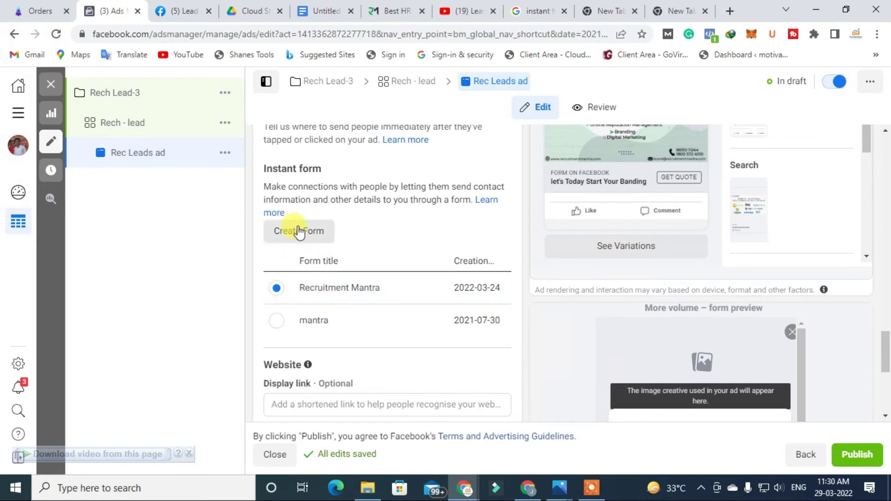
pyautogui.click(316, 232)
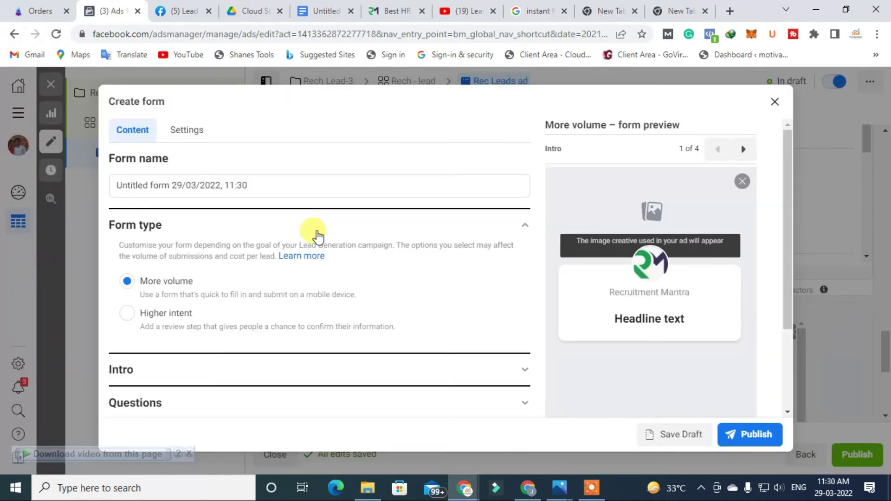
pyautogui.click(273, 185)
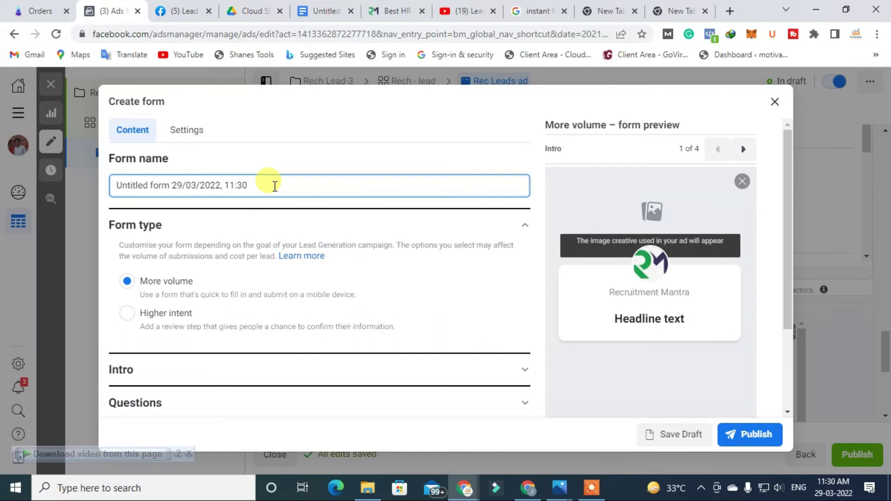
pyautogui.press('BackSpace')
pyautogui.press('BackSpace')
pyautogui.press('BackSpace')
pyautogui.press('BackSpace')
pyautogui.press('BackSpace')
pyautogui.press('BackSpace')
pyautogui.press('BackSpace')
pyautogui.press('BackSpace')
pyautogui.press('BackSpace')
pyautogui.press('BackSpace')
pyautogui.press('BackSpace')
pyautogui.press('BackSpace')
pyautogui.press('BackSpace')
pyautogui.press('BackSpace')
pyautogui.press('BackSpace')
pyautogui.press('BackSpace')
pyautogui.press('BackSpace')
pyautogui.press('BackSpace')
pyautogui.press('BackSpace')
pyautogui.press('BackSpace')
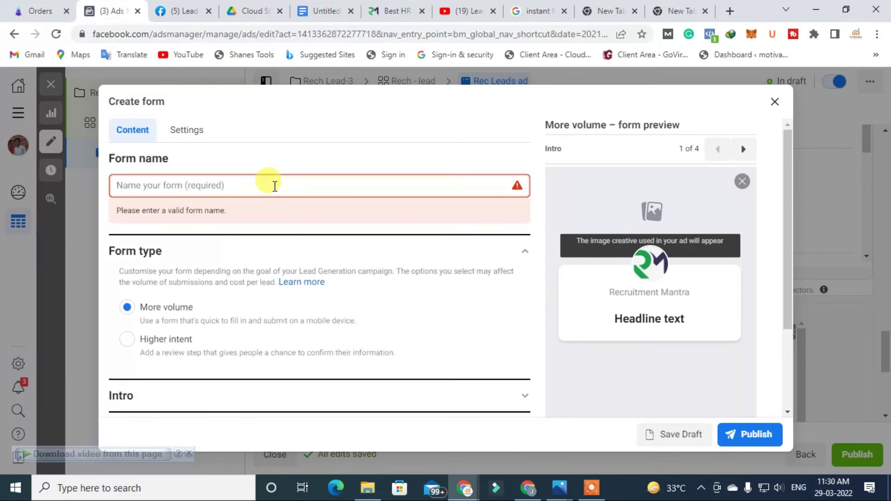
pyautogui.write('Banding')
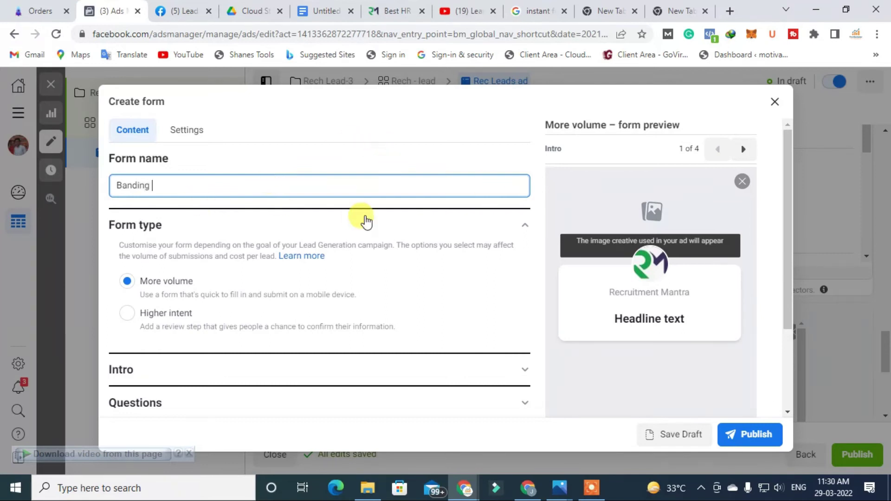
# Step: Look over the form type choices, then expand the Intro section and examine its background image and greeting fields
pyautogui.scroll(-2, 202, 249)
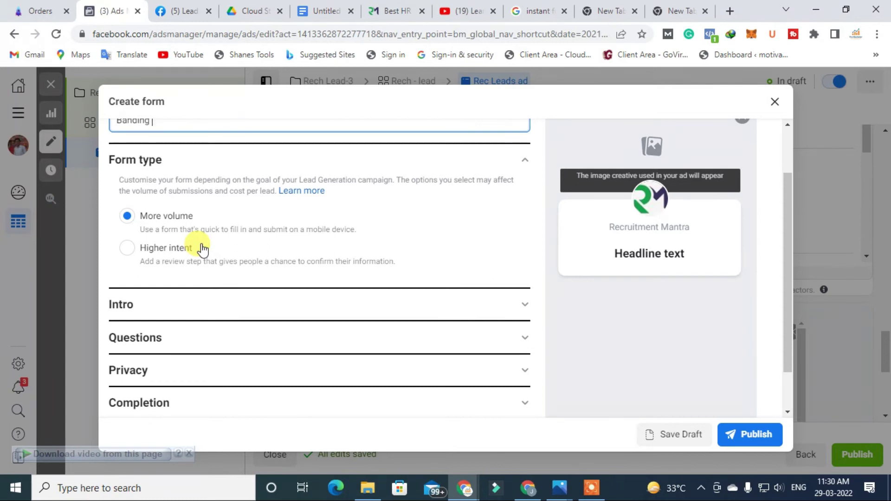
pyautogui.scroll(-1, 352, 260)
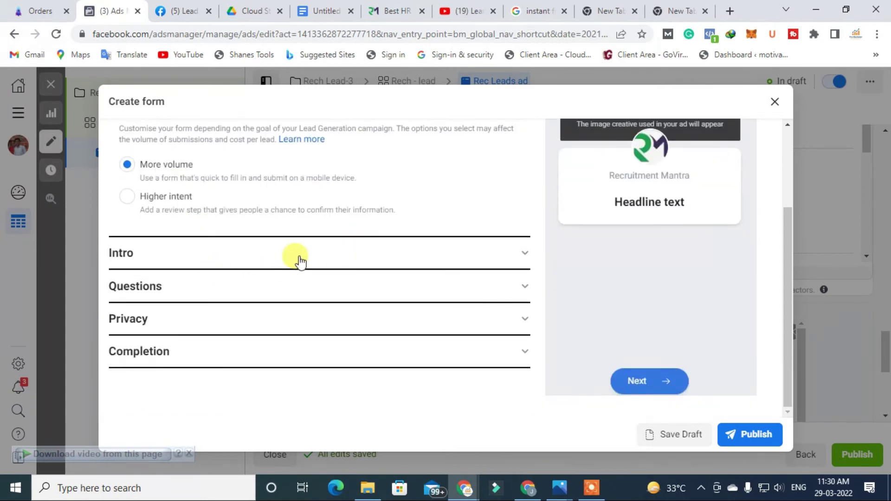
pyautogui.click(298, 259)
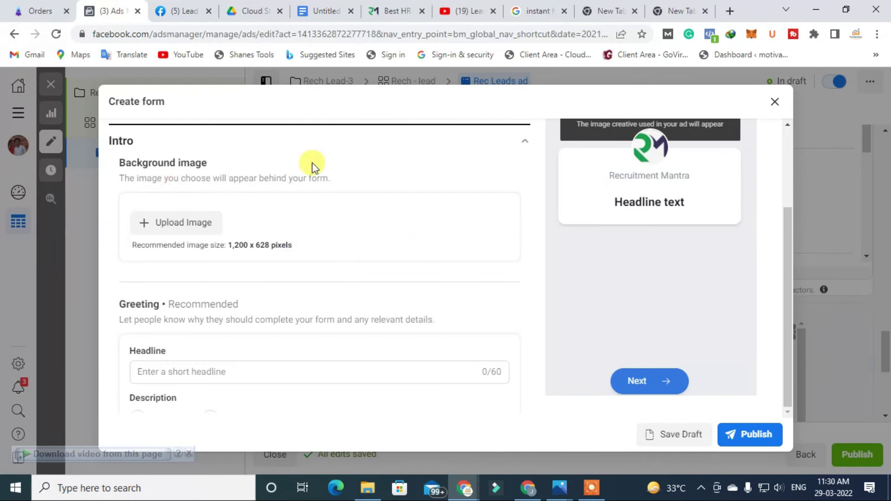
pyautogui.scroll(3, 333, 198)
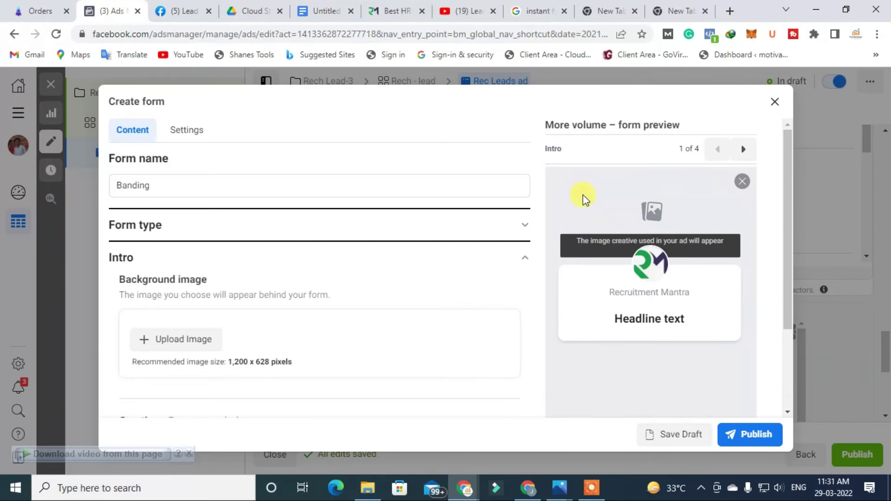
pyautogui.scroll(-5, 415, 260)
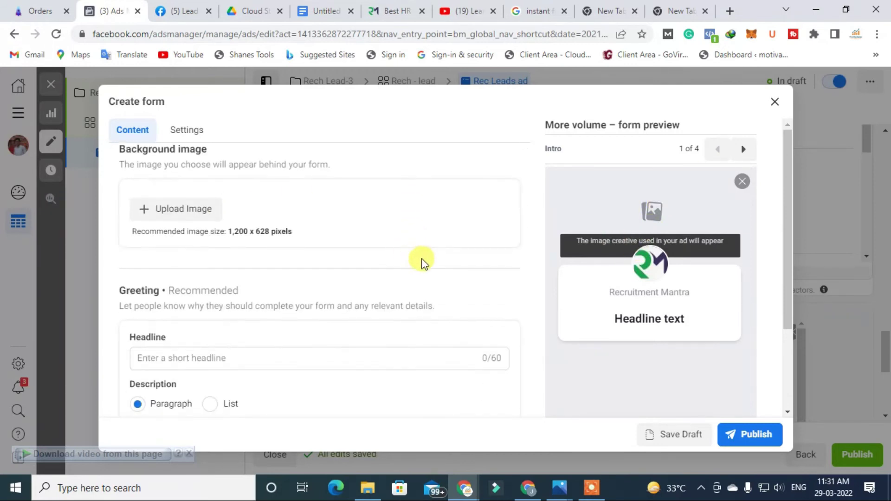
pyautogui.scroll(3, 439, 249)
pyautogui.scroll(-3, 450, 243)
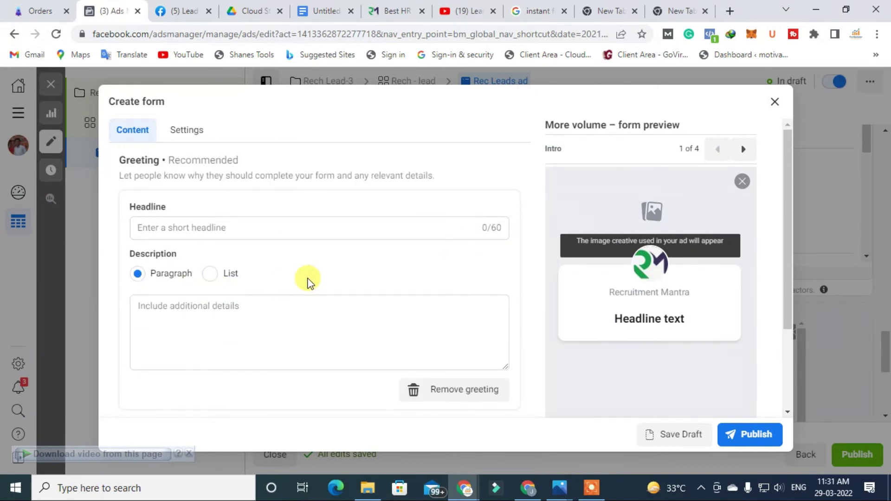
# Step: Remove the greeting from the form's Intro section and check the remaining intro content
pyautogui.scroll(-2, 371, 271)
pyautogui.click(437, 278)
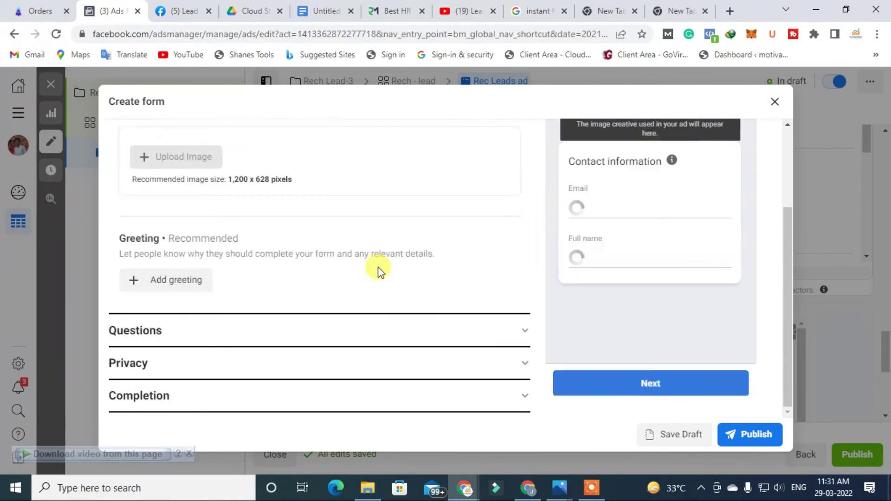
pyautogui.scroll(4, 463, 265)
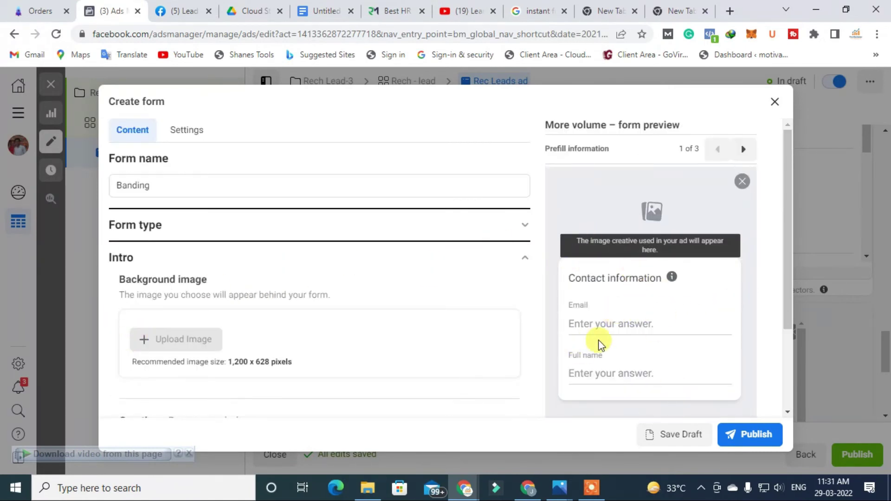
pyautogui.scroll(-4, 259, 324)
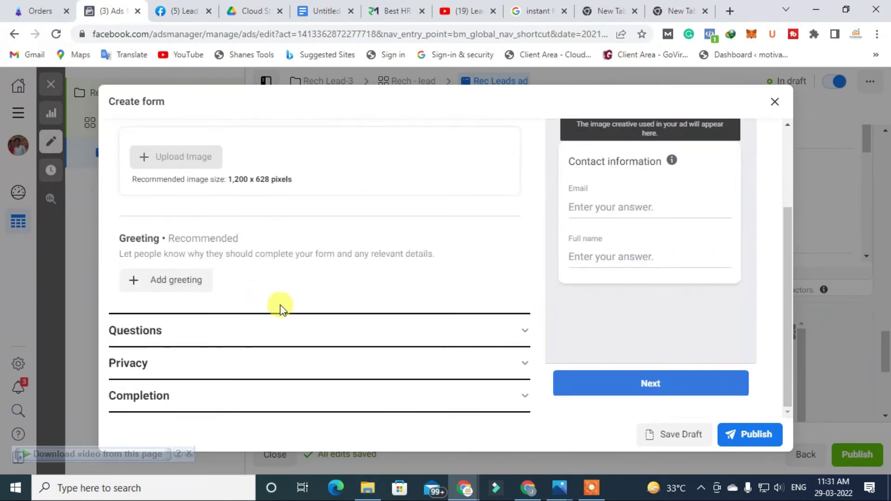
pyautogui.scroll(1, 193, 228)
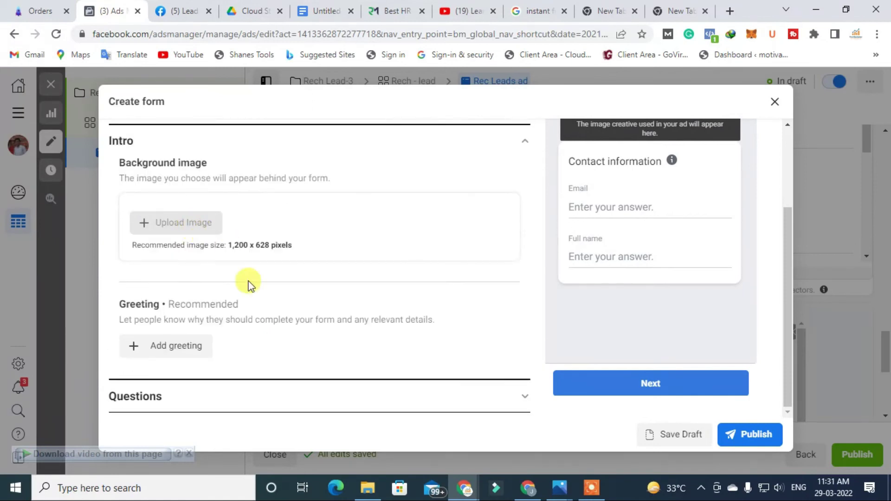
pyautogui.scroll(-1, 183, 301)
# Step: Expand the Questions section and move the Full name field above Email in the prefill questions
pyautogui.click(179, 330)
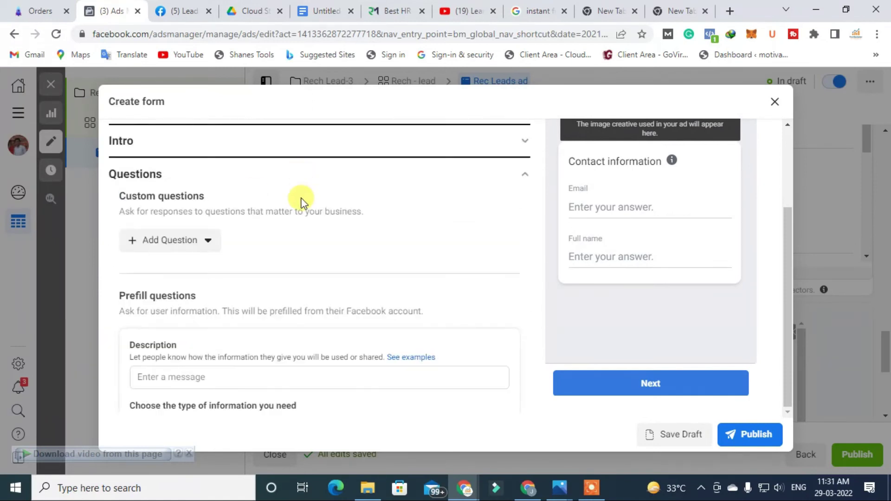
pyautogui.scroll(-3, 300, 201)
pyautogui.scroll(-1, 297, 209)
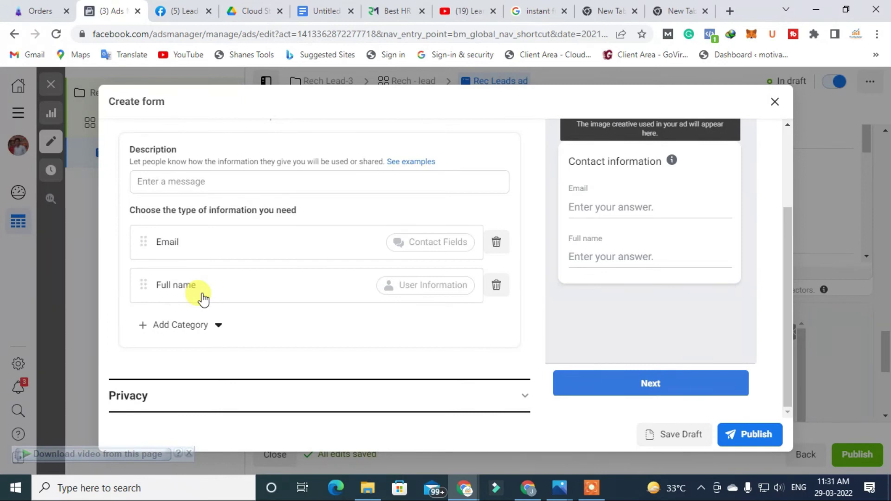
pyautogui.moveTo(144, 287); pyautogui.dragTo(139, 223)
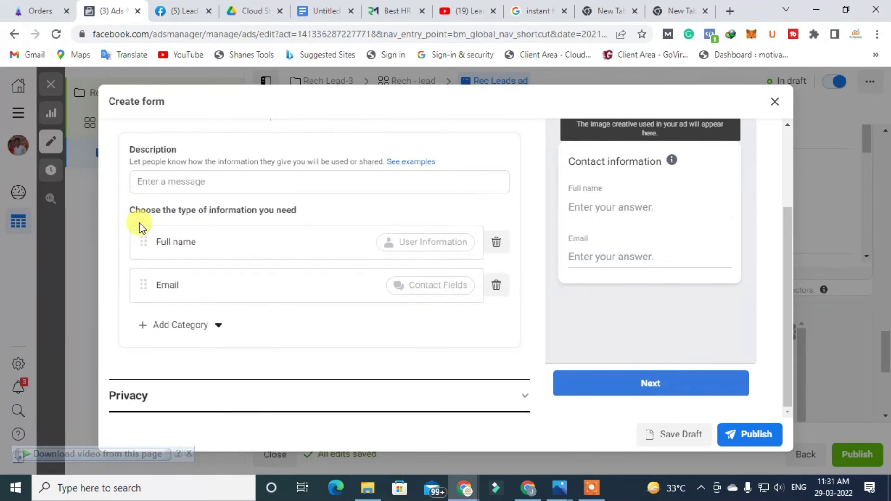
# Step: Add a Phone number contact field to the prefill questions and place it between Full name and Email
pyautogui.click(204, 335)
pyautogui.scroll(-1, 246, 291)
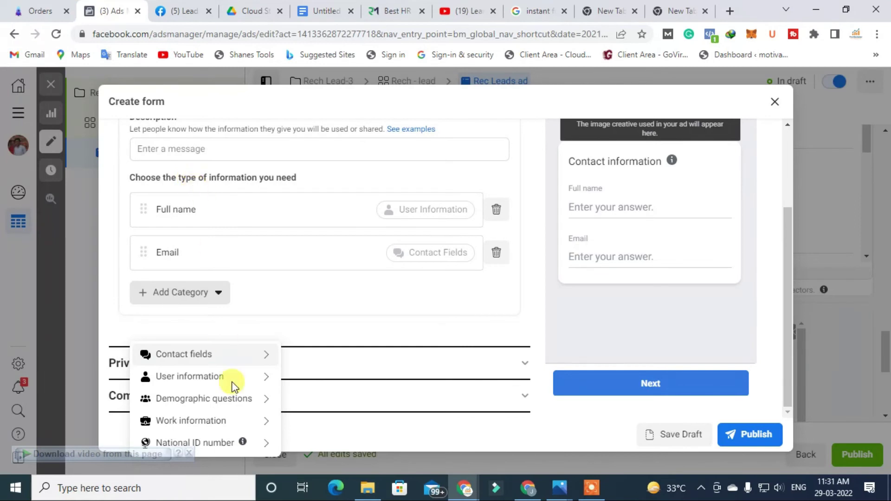
pyautogui.moveTo(258, 356)
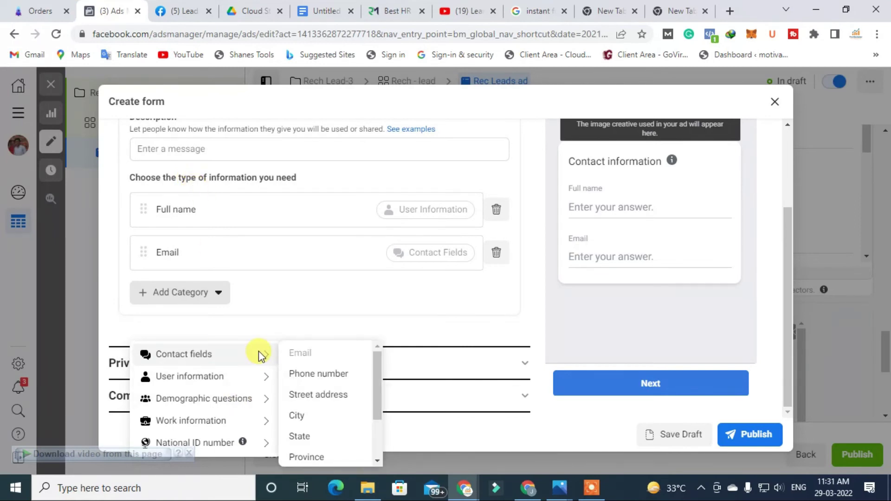
pyautogui.click(305, 373)
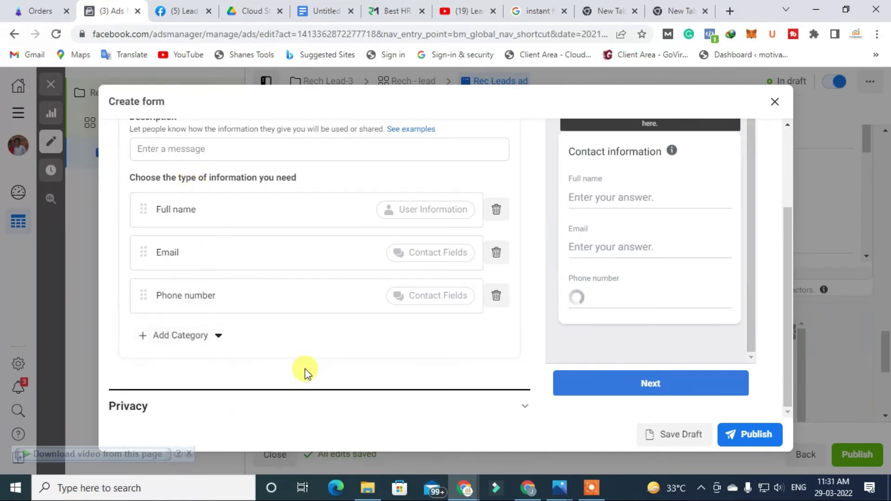
pyautogui.moveTo(183, 288); pyautogui.dragTo(183, 248)
# Step: Look over the other prefill information categories, then expand the Privacy section and examine its link and custom disclaimer fields
pyautogui.click(180, 335)
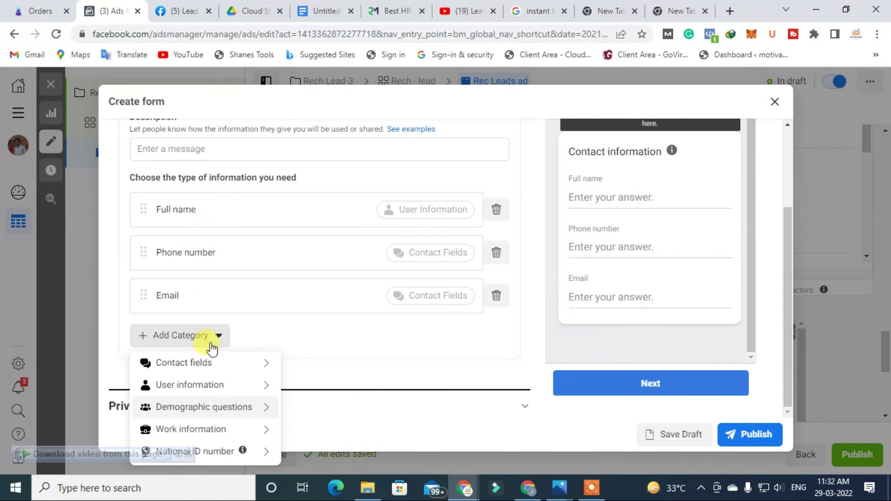
pyautogui.press('Right')
pyautogui.scroll(-1, 464, 355)
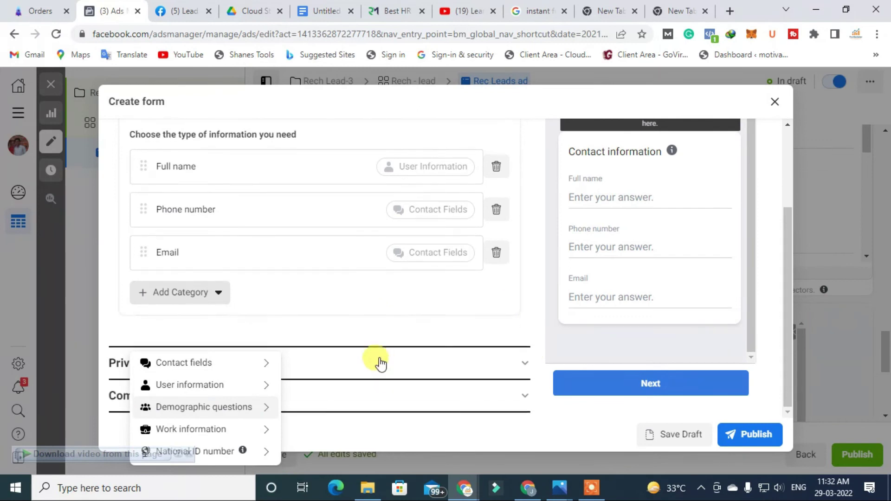
pyautogui.click(432, 373)
pyautogui.scroll(3, 297, 310)
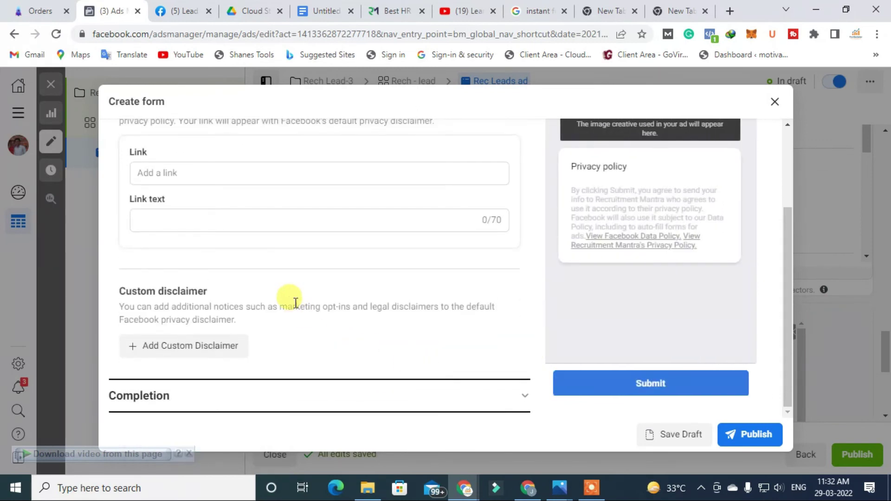